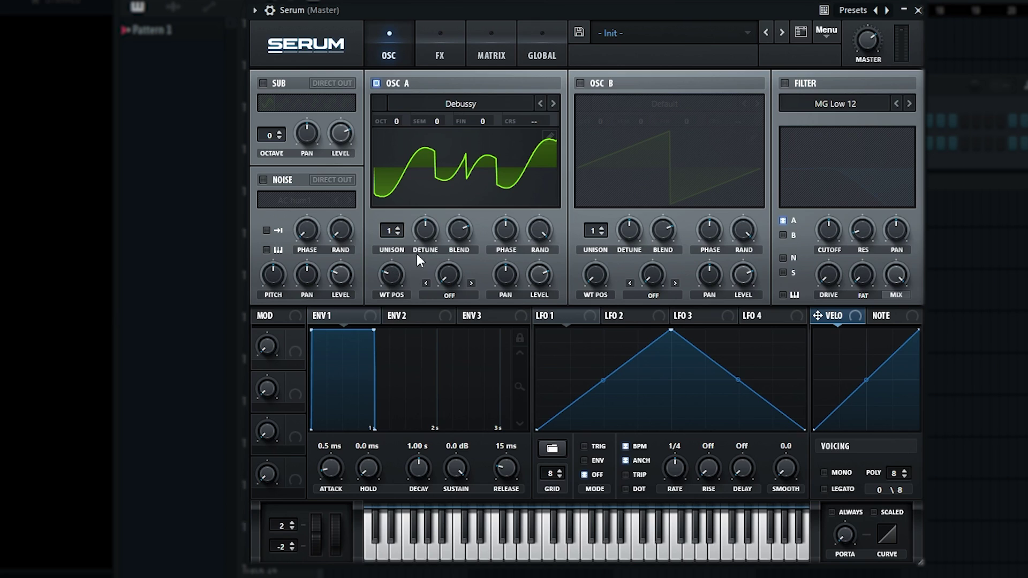
Set oscillator A's wavetable position to 62 and its octave to -2.
mouse_move(394, 274)
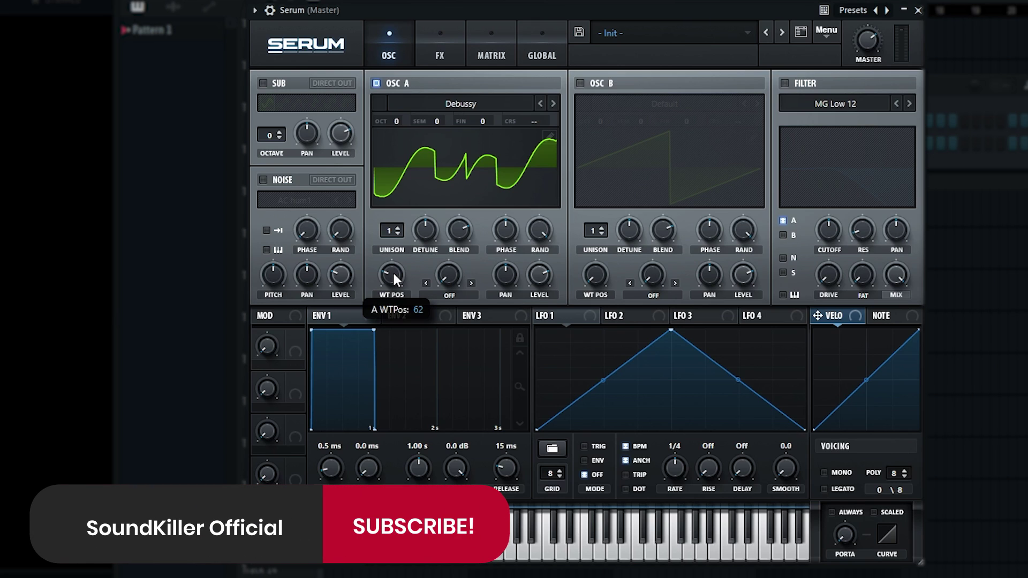
left_click_drag(394, 271, 394, 273)
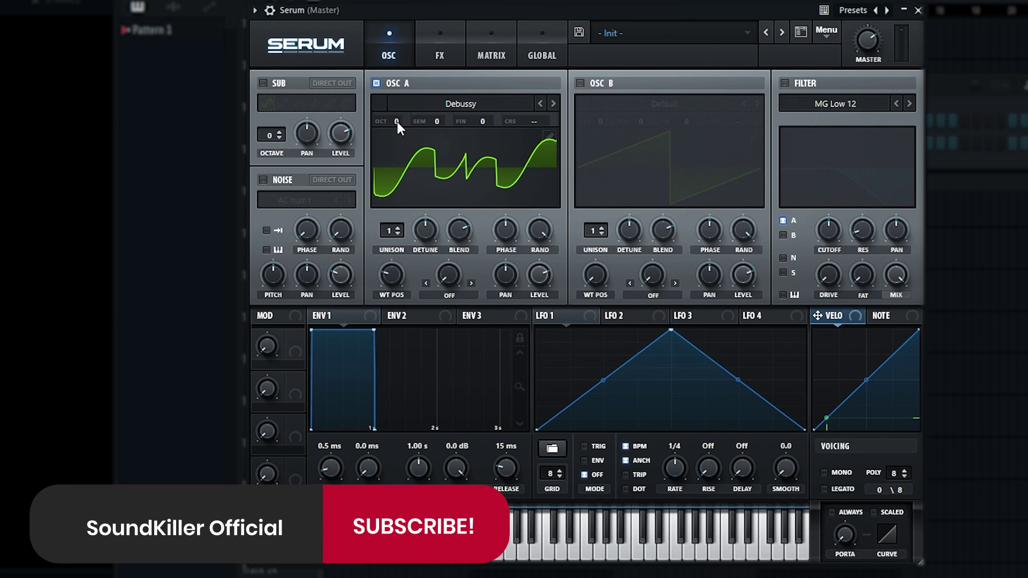
left_click_drag(396, 120, 397, 139)
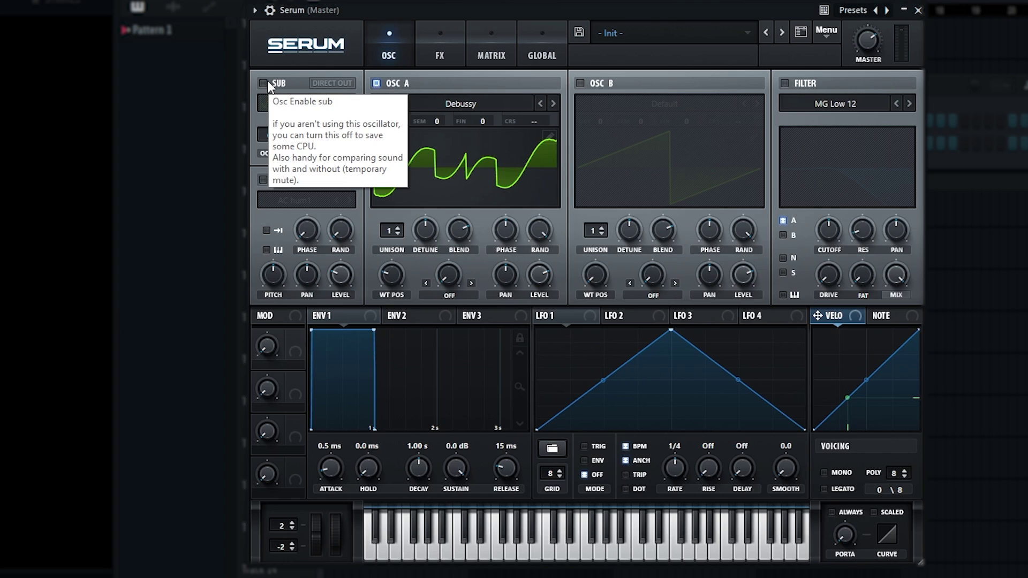
Enable the sub oscillator with its level at zero and apply a moderate FM (Sub) warp to oscillator A.
left_click(263, 82)
mouse_move(342, 157)
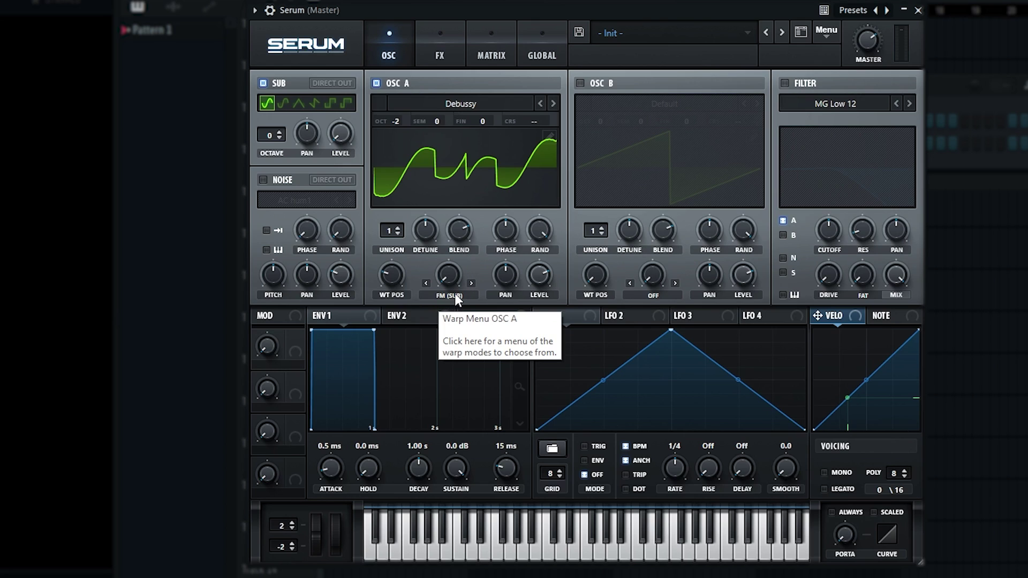
mouse_move(455, 278)
left_click_drag(454, 268, 453, 247)
mouse_move(449, 279)
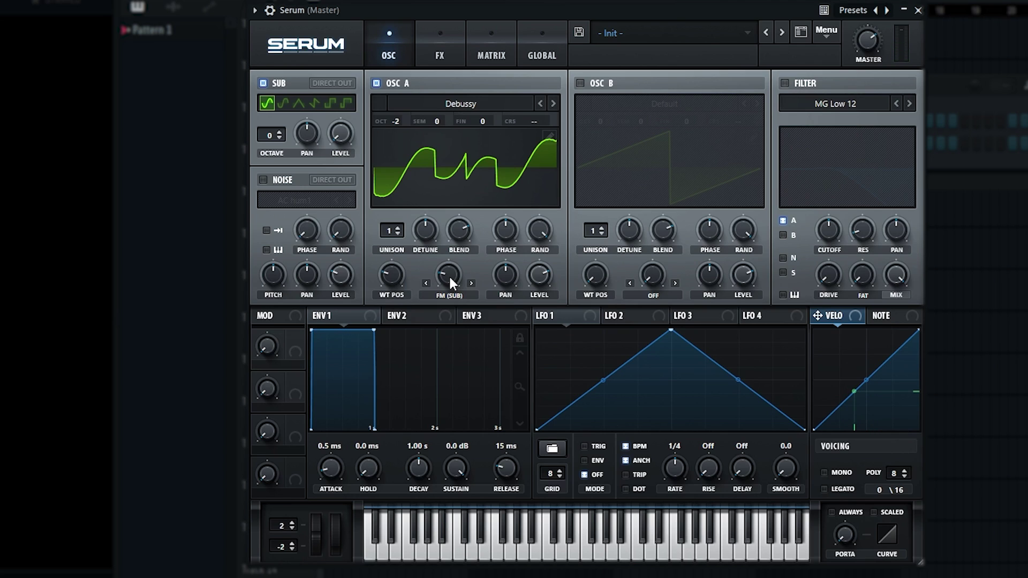
Reshape LFO 1 with an earlier peak and a steep curved rise, and set its mode to Trig.
left_click_drag(667, 334, 637, 331)
left_click_drag(587, 381, 587, 352)
left_click(598, 447)
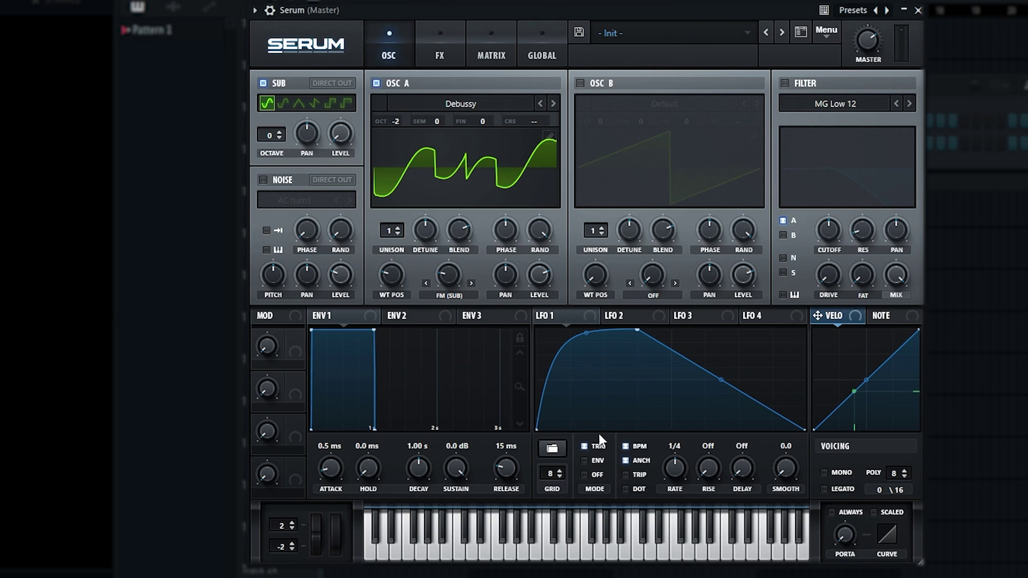
Modulate oscillator A's warp slightly with LFO 1, and move the LFO's peak back to the middle of the cycle.
left_click_drag(541, 316, 438, 268)
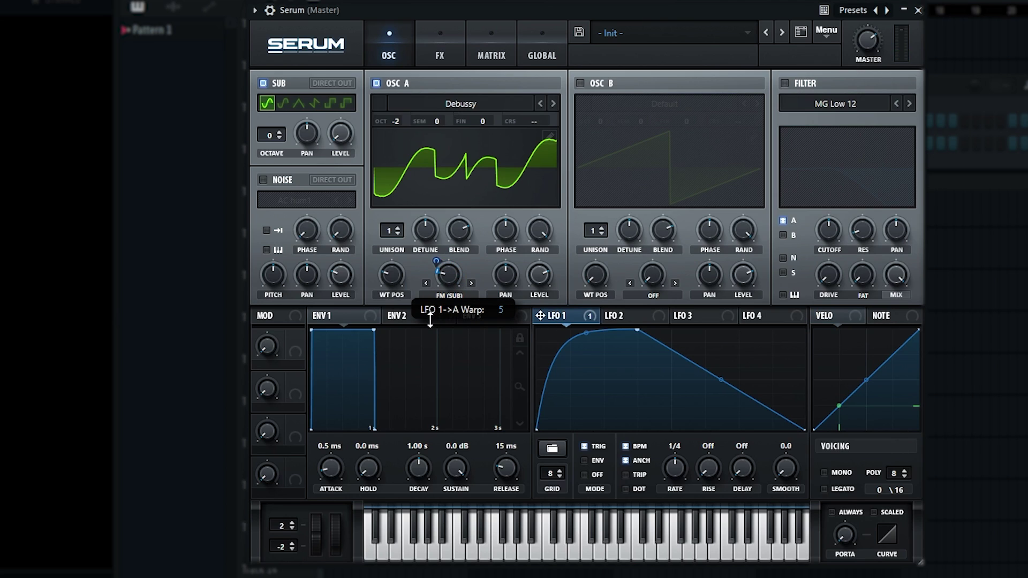
left_click_drag(430, 318, 430, 318)
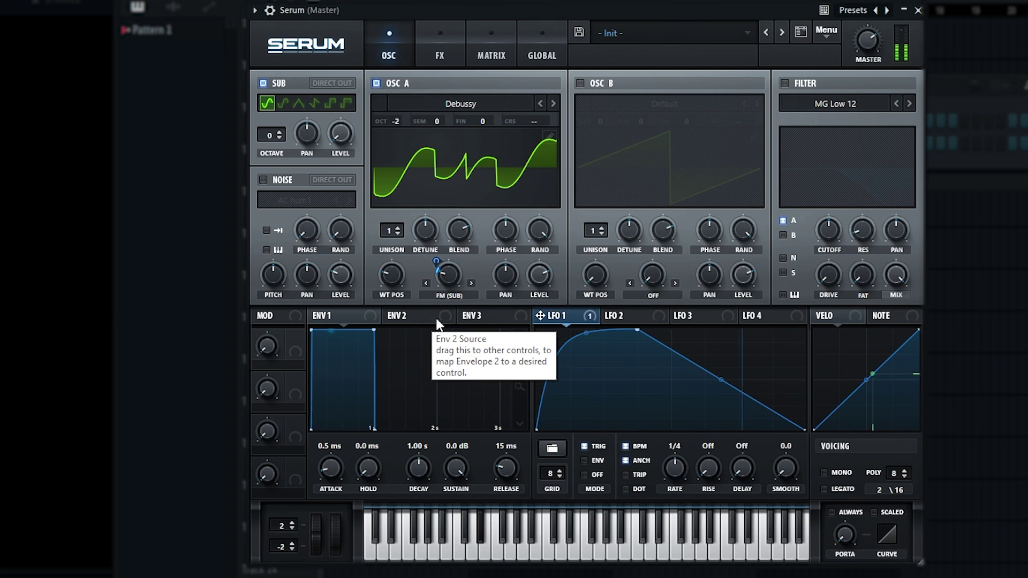
left_click_drag(637, 331, 668, 298)
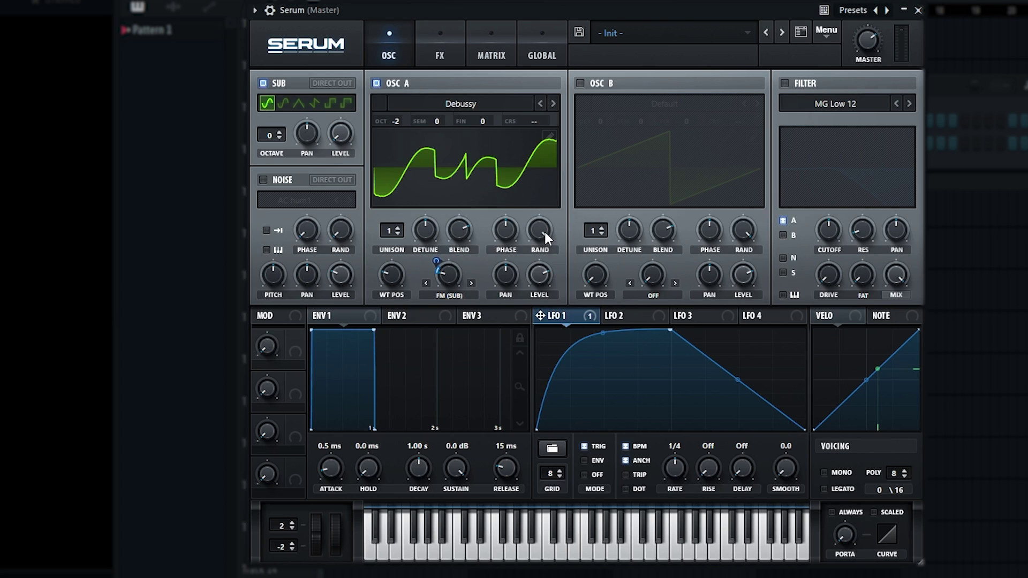
Set oscillator A's random phase to zero and modulate its level from zero to full with LFO 1.
left_click_drag(542, 230, 522, 361)
mouse_move(545, 232)
left_mouse_down()
mouse_move(536, 204)
mouse_move(506, 238)
mouse_move(508, 286)
mouse_move(513, 193)
mouse_move(532, 319)
mouse_move(535, 201)
left_mouse_up()
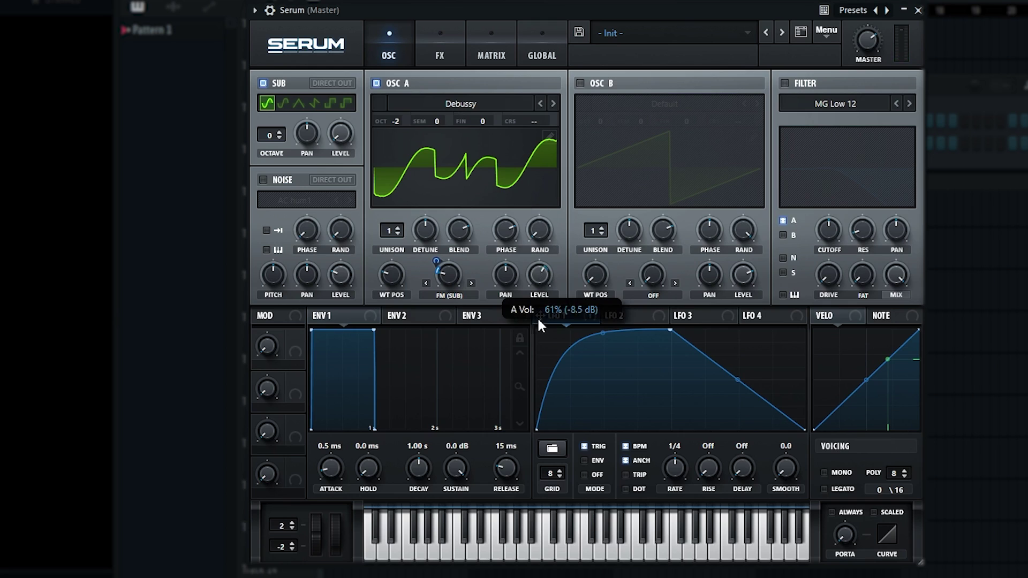
left_click_drag(544, 294, 539, 272)
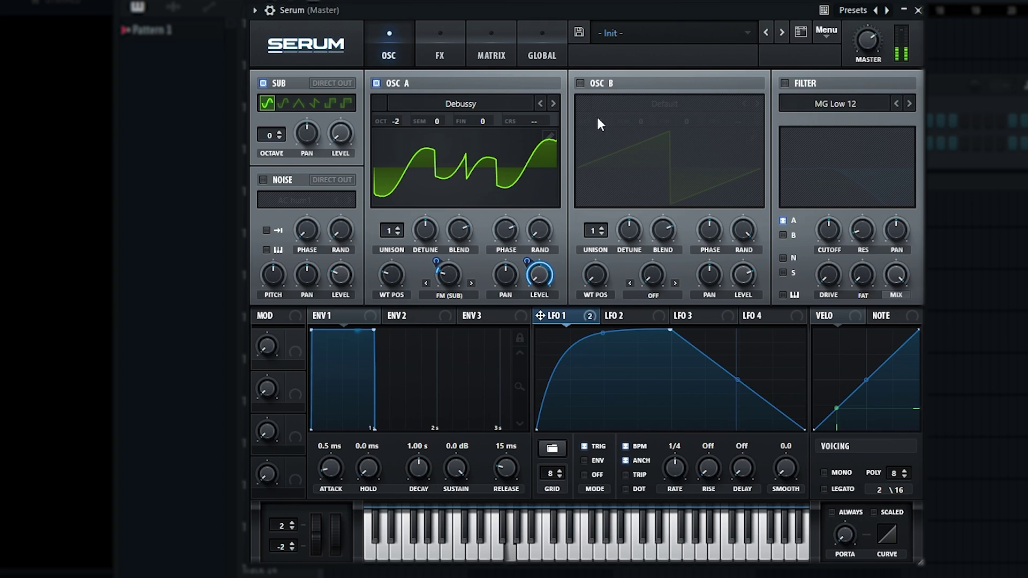
Enable oscillator B and load the digital wavetable Dist d00t into it.
left_click(580, 83)
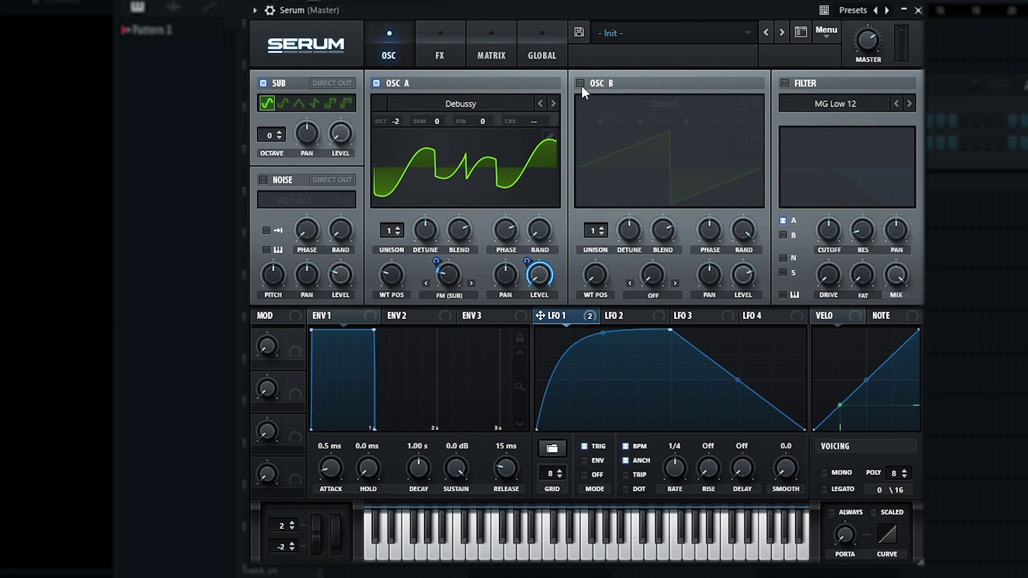
left_click(611, 103)
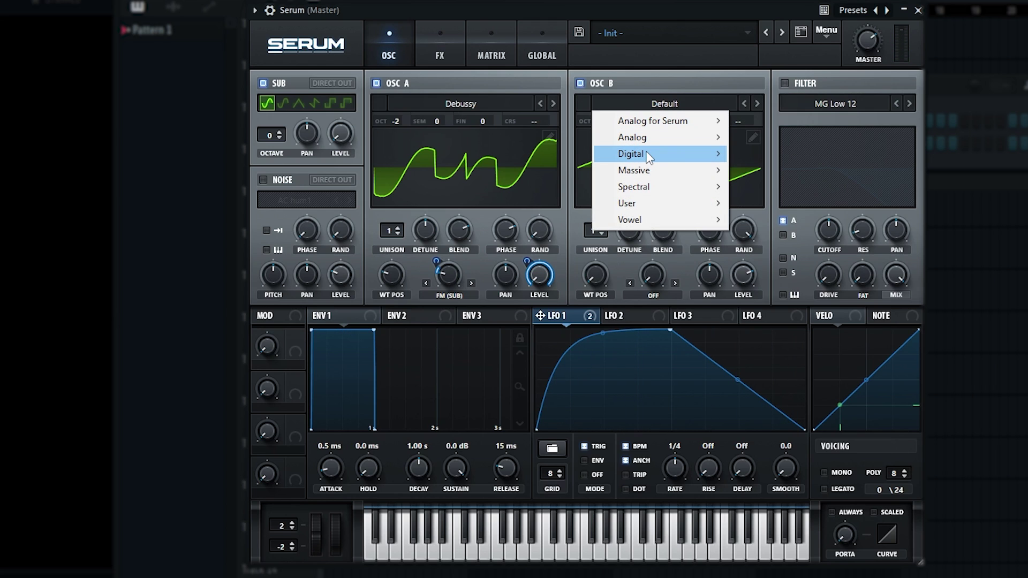
mouse_move(632, 154)
left_click(776, 280)
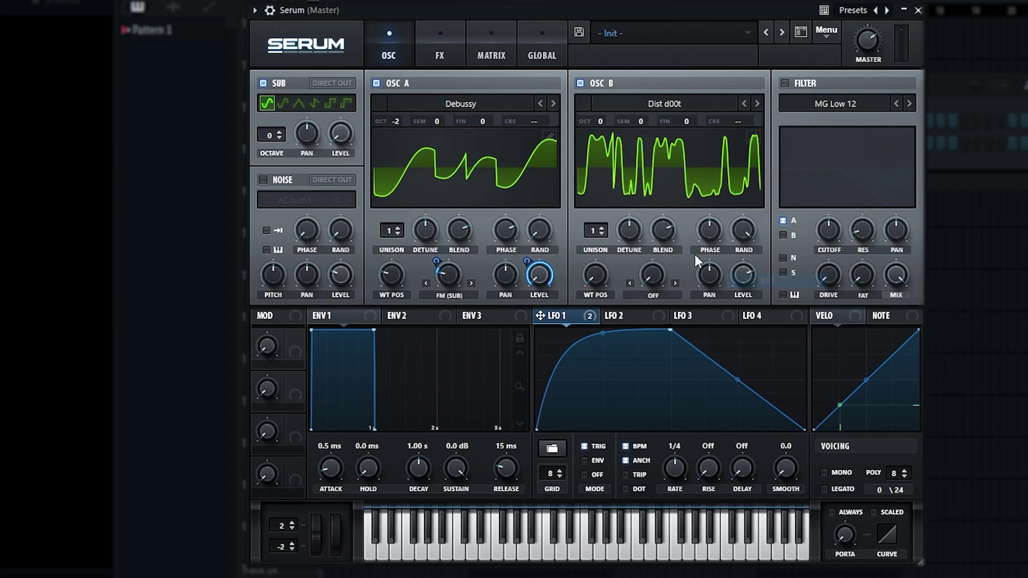
Turn off oscillator A and the sub to isolate oscillator B, and set oscillator B's octave to -2.
left_click(376, 84)
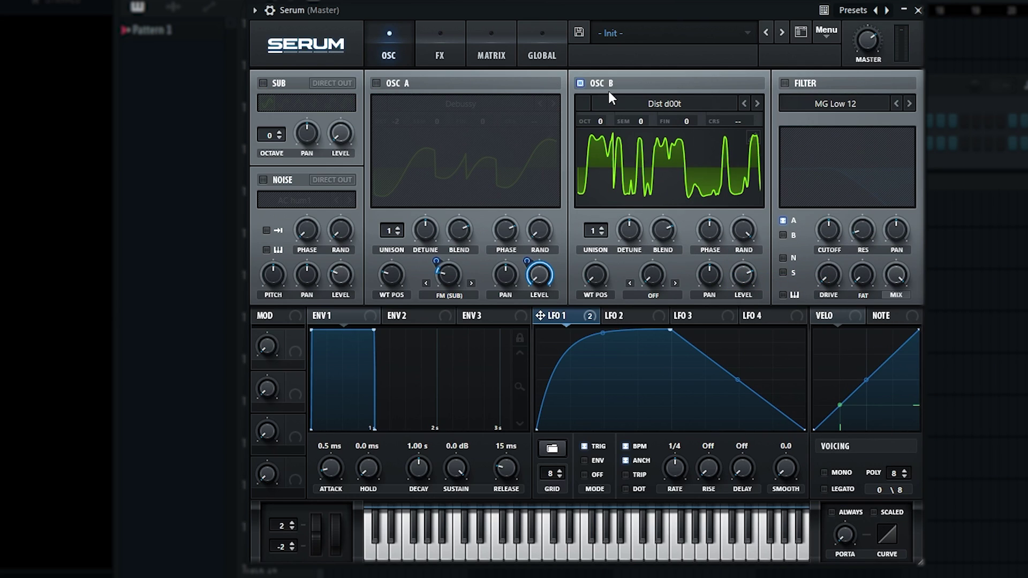
left_click_drag(604, 120, 602, 156)
Raise oscillator B's wavetable position and modulate it with LFO 1.
left_click_drag(605, 292, 600, 252)
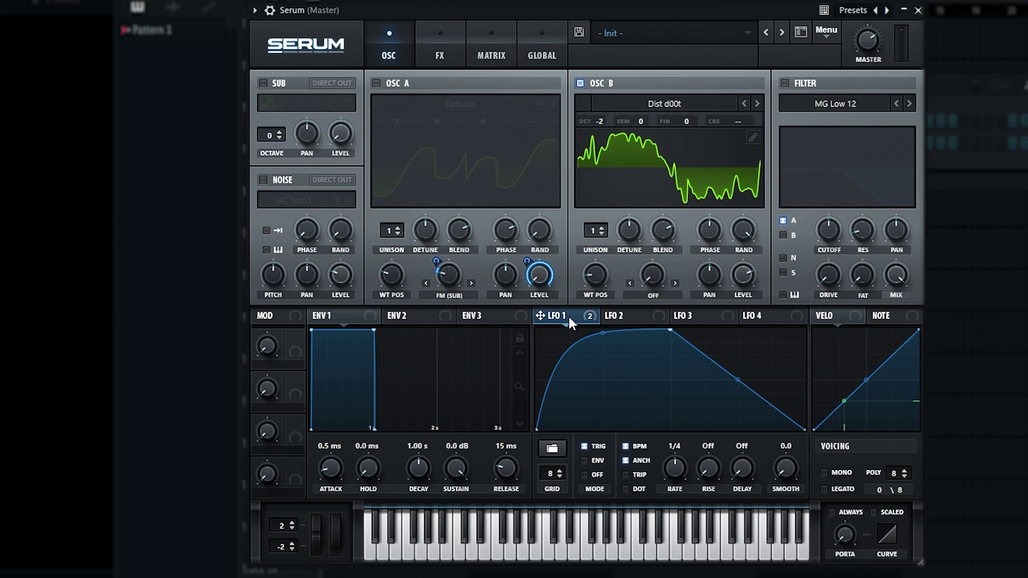
left_click_drag(569, 317, 595, 274)
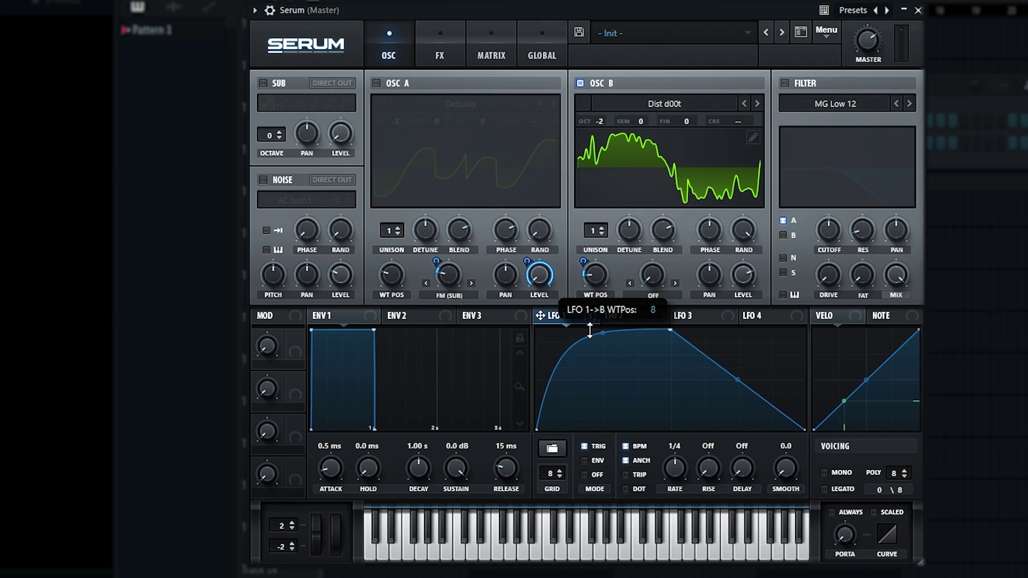
left_click_drag(594, 279, 599, 245)
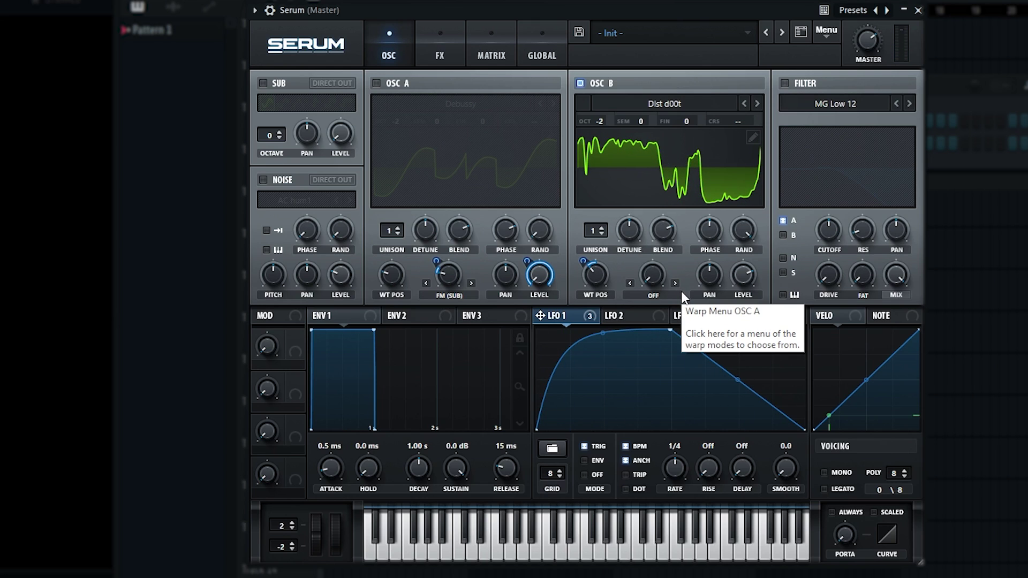
Set oscillator B's warp mode to Bend -, raise the warp amount slightly and modulate it with LFO 1.
left_click(653, 296)
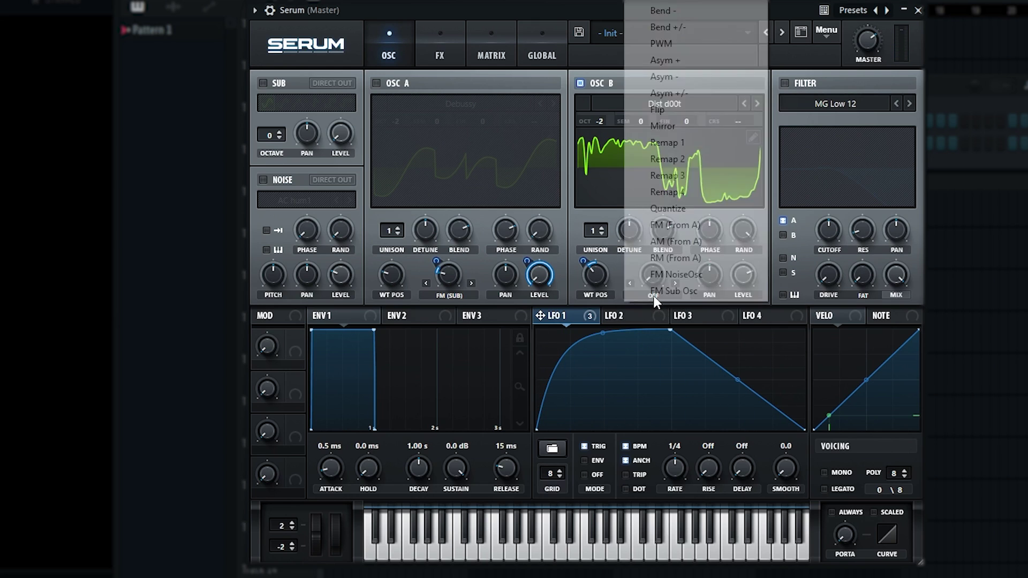
left_click(686, 12)
left_click_drag(659, 272, 657, 241)
left_click_drag(590, 312, 649, 272)
left_click_drag(640, 262, 644, 330)
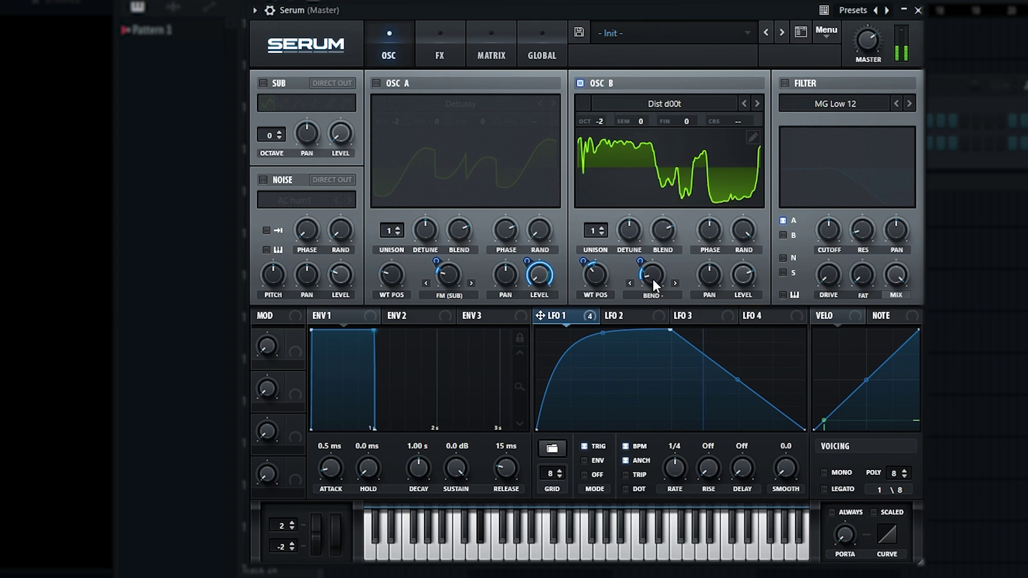
left_click_drag(653, 279, 654, 273)
Set oscillator B's random phase to zero and adjust its phase.
left_click_drag(744, 230, 734, 370)
left_click_drag(709, 230, 717, 349)
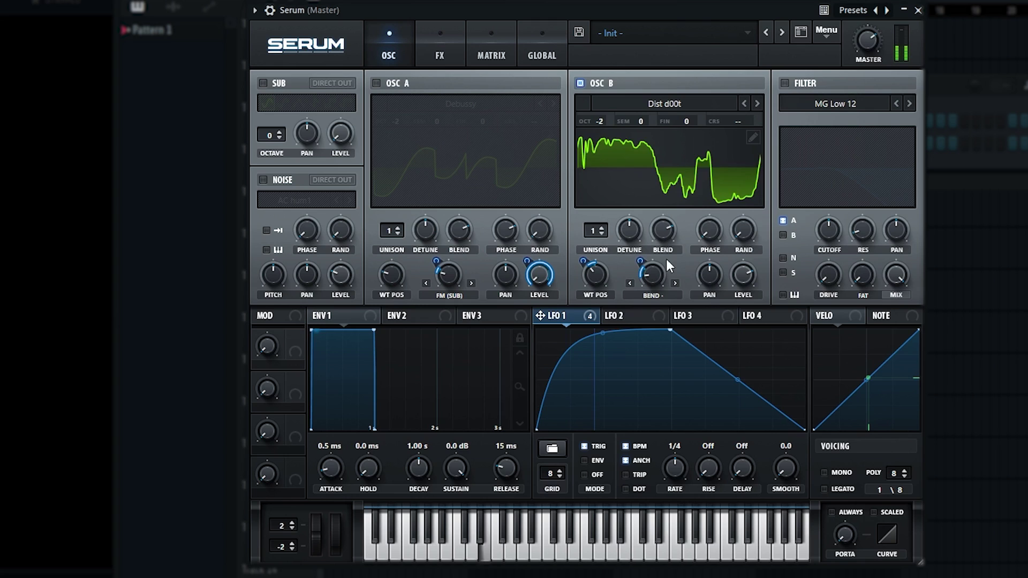
Turn oscillator A and the sub back on, and modulate oscillator B's level from zero to full with LFO 1.
left_click(377, 84)
left_click(279, 81)
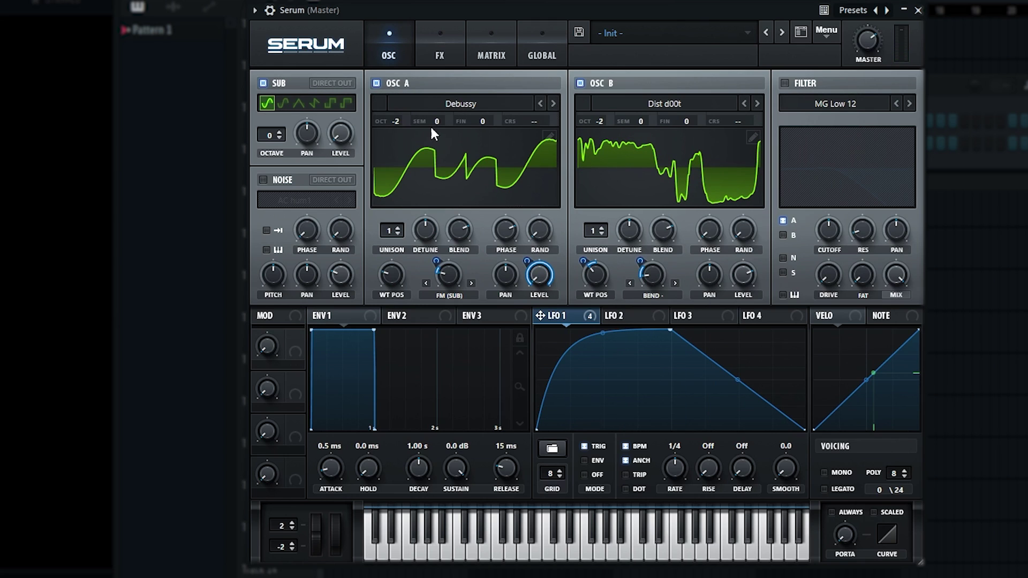
key("space")
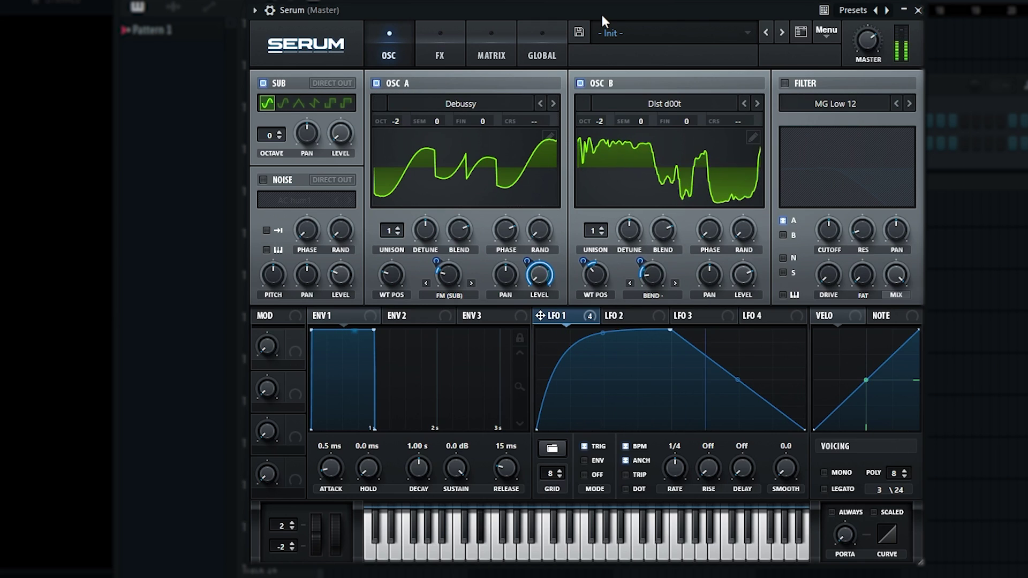
left_click_drag(540, 315, 744, 276)
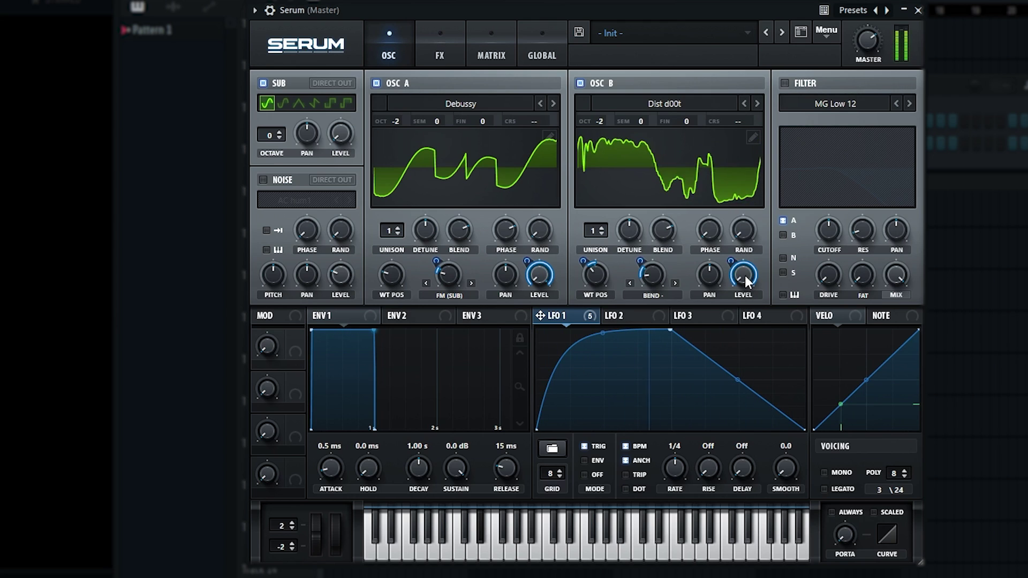
Enable the filter, route oscillator B through it as well, and choose the Phs 24+ filter type.
left_click(798, 85)
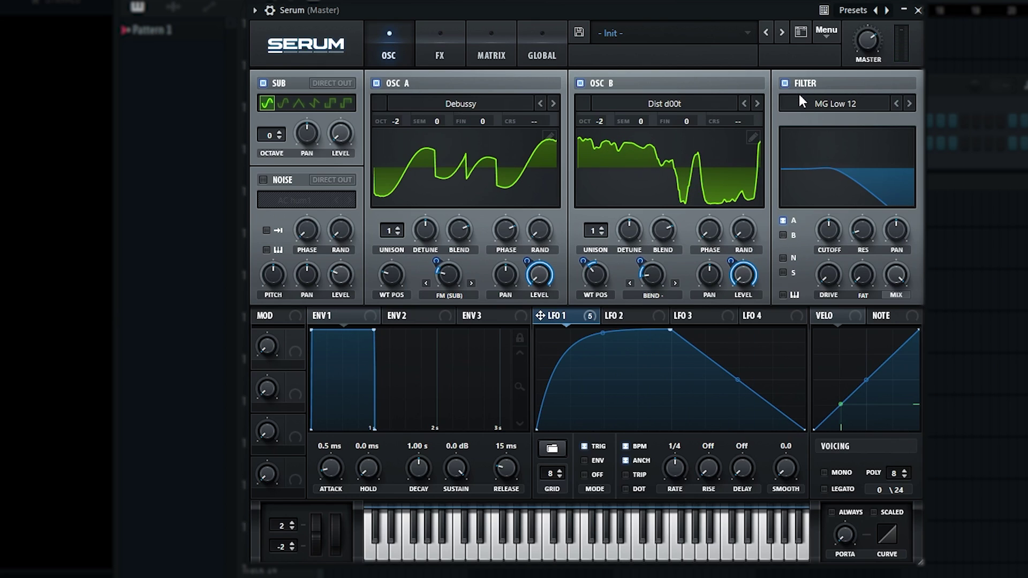
left_click(783, 235)
left_click(817, 105)
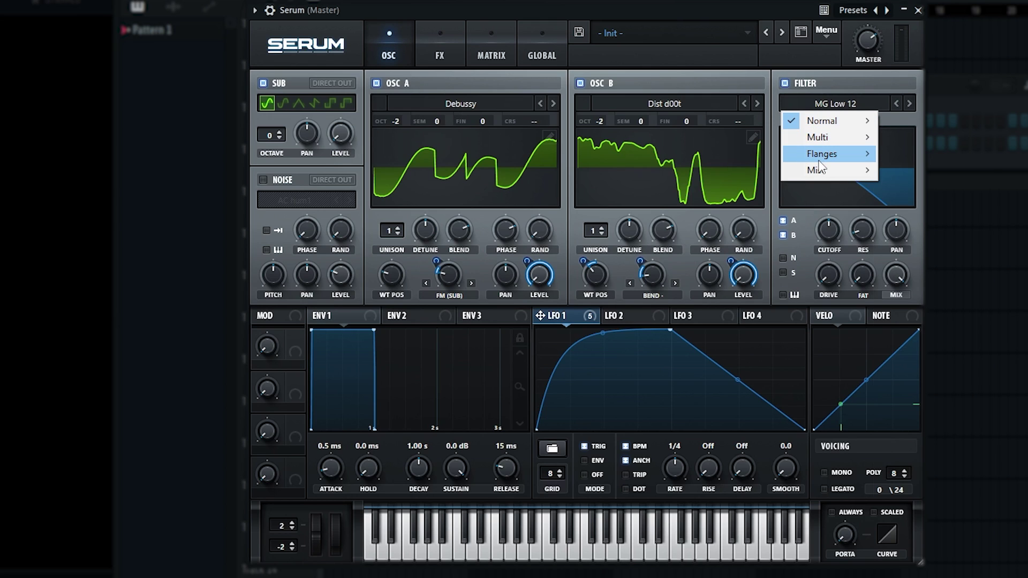
mouse_move(843, 156)
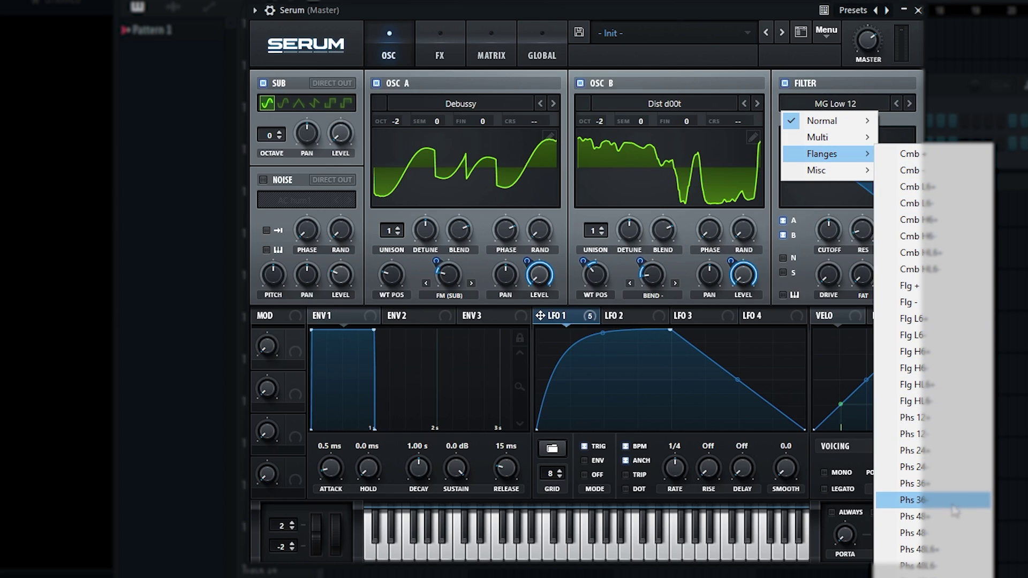
left_click(934, 453)
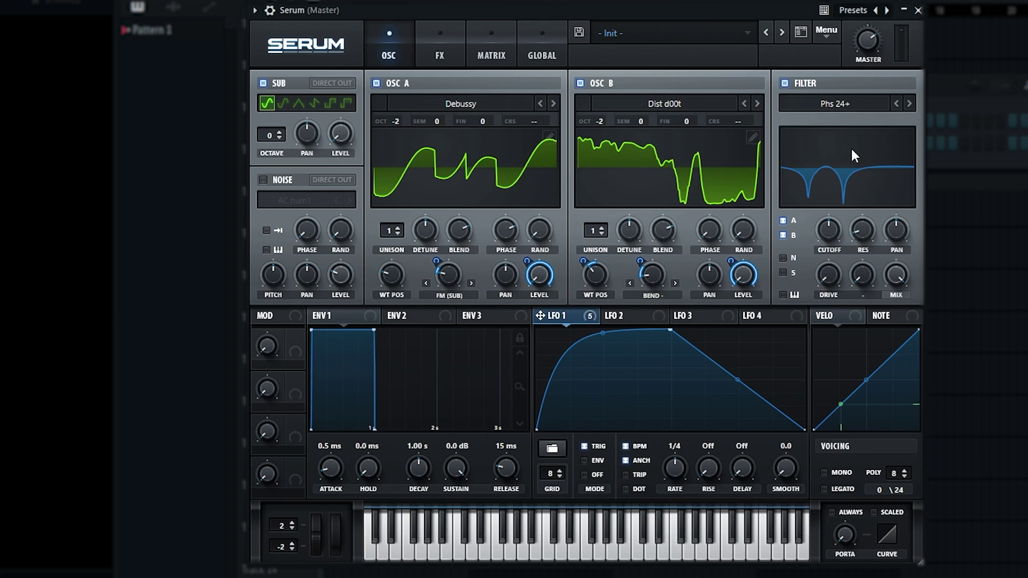
Lower the Phs 24+ filter's cutoff and modulate it with LFO 1.
left_click_drag(829, 234, 829, 256)
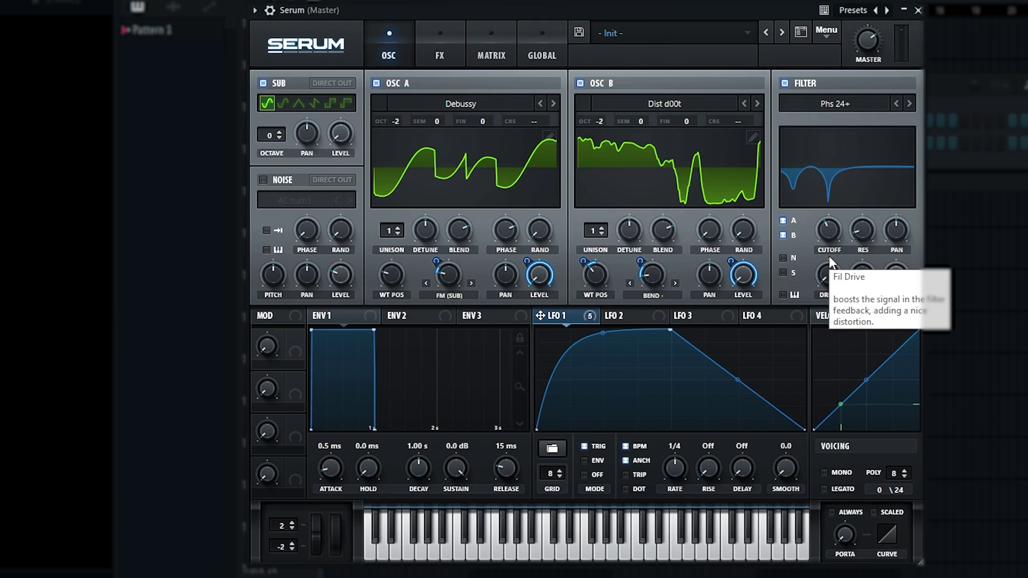
left_click_drag(824, 224, 828, 256)
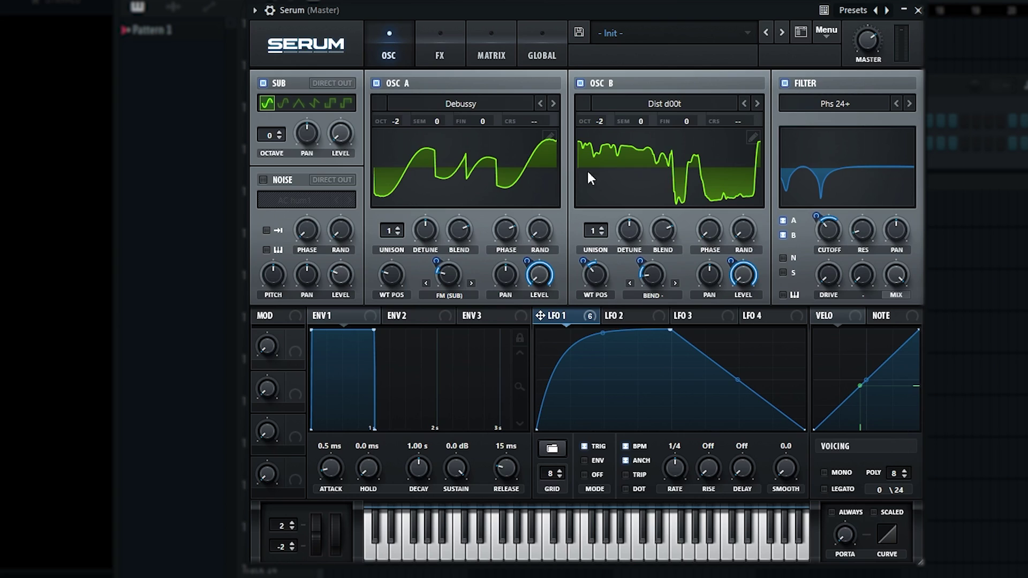
Enable the effects filter, place it first in the effects chain and set its type to Band 12.
left_click(435, 53)
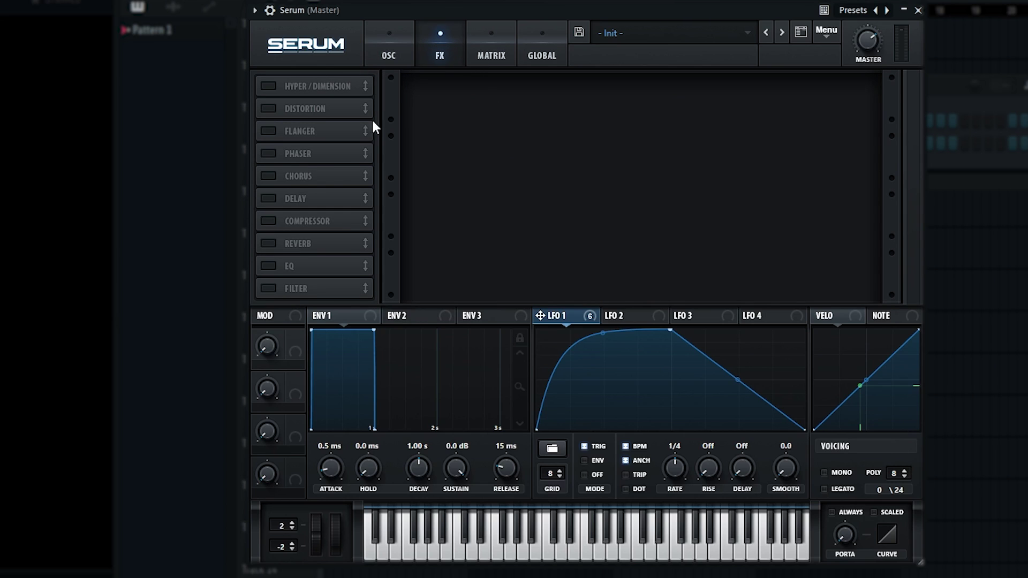
left_click(269, 289)
left_click_drag(295, 282, 313, 75)
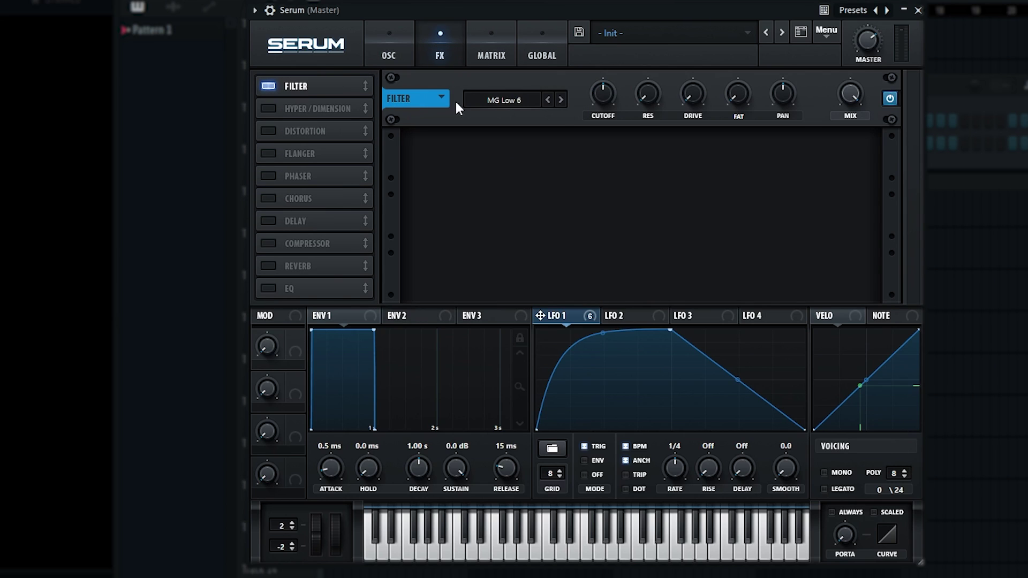
left_click(504, 101)
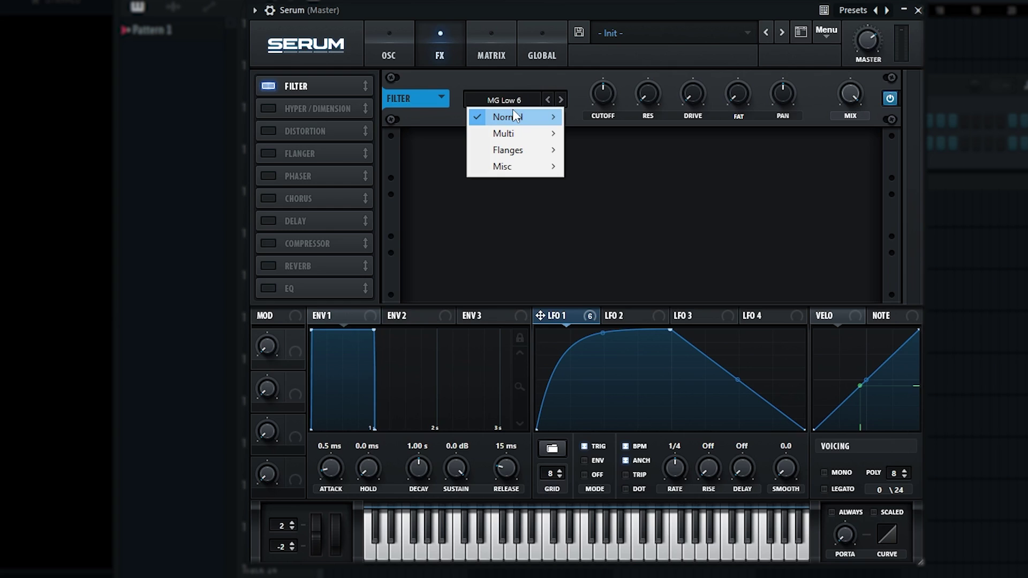
mouse_move(513, 112)
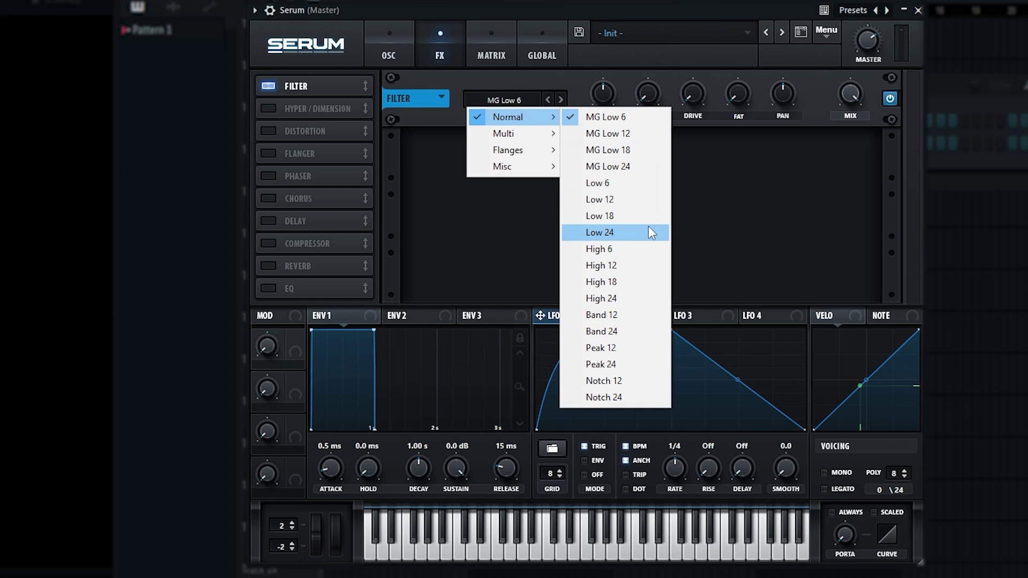
left_click(640, 316)
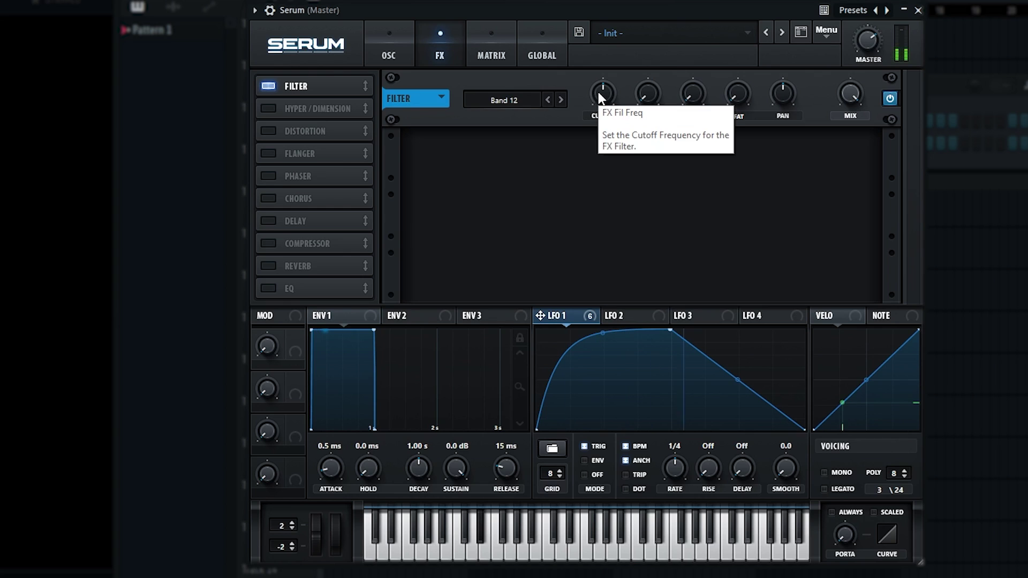
Lower the effects filter's cutoff and modulate it with LFO 1, and add Tube distortion after the filter with strongly raised drive.
left_click_drag(601, 97, 600, 145)
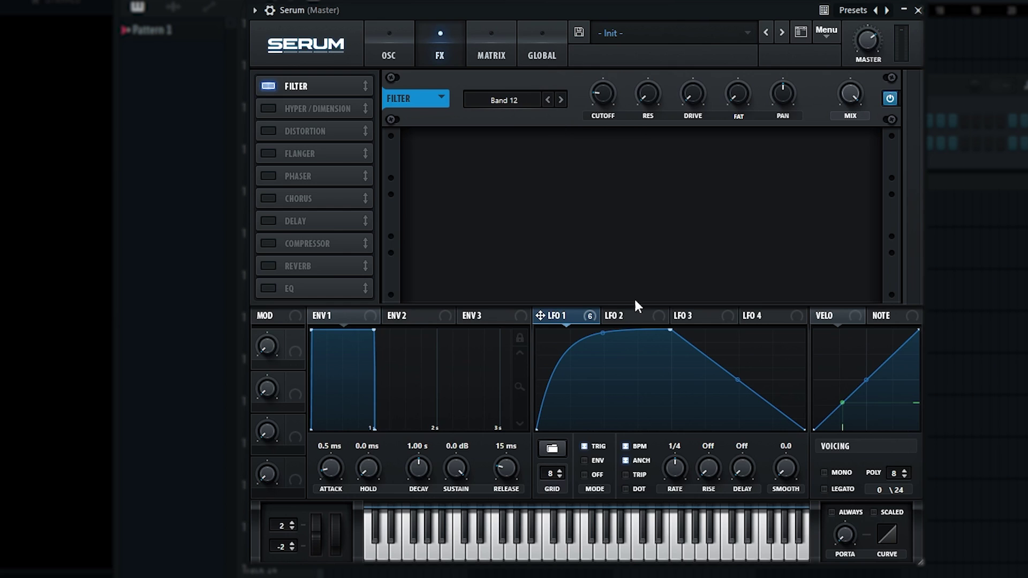
left_click_drag(541, 316, 597, 107)
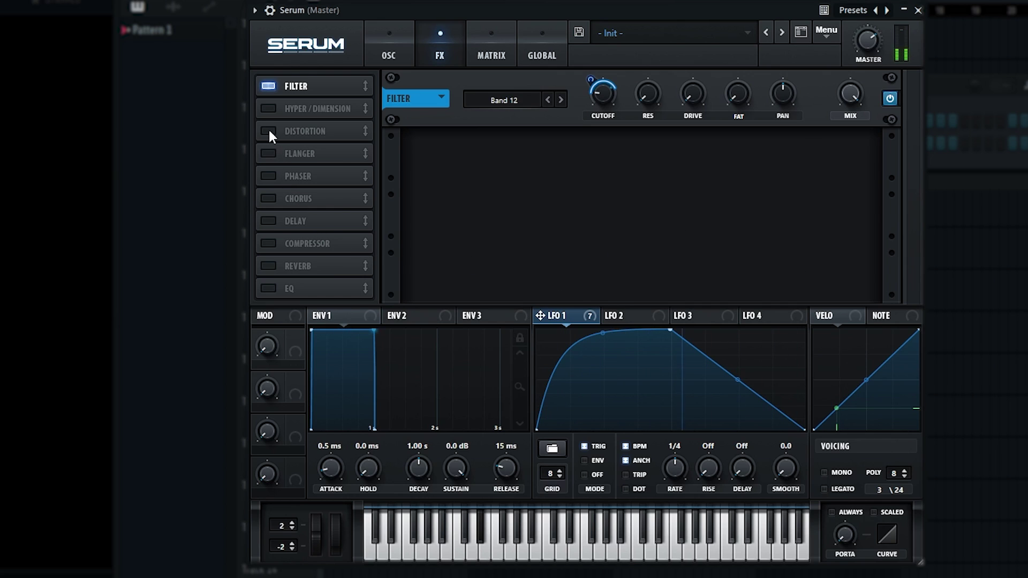
left_click_drag(268, 129, 298, 100)
left_click_drag(746, 153, 744, 35)
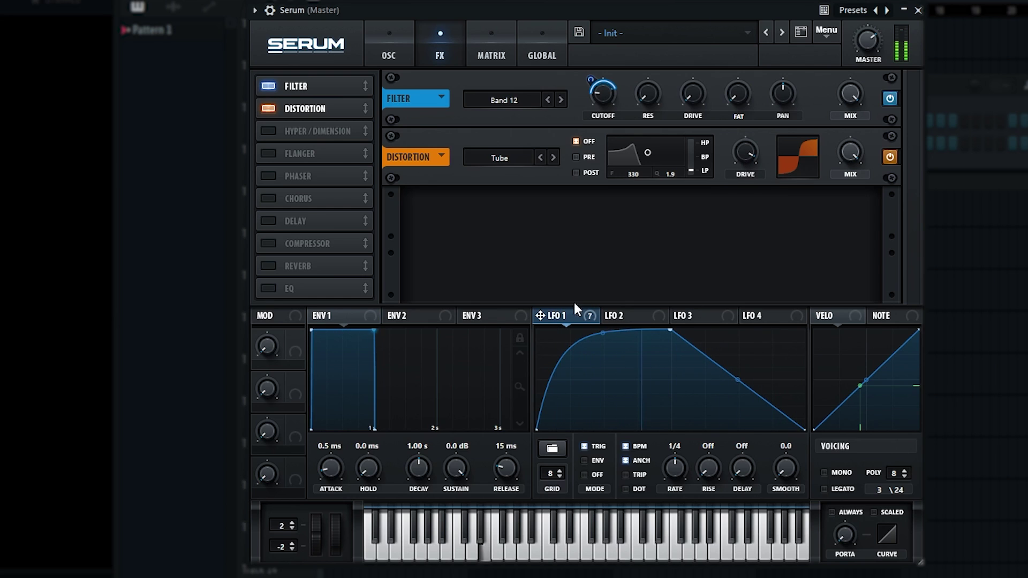
Enable Hyper/Dimension with the Hyper mix at zero, the Dimension mix at about 48% and the Dimension size at minimum.
left_click(268, 133)
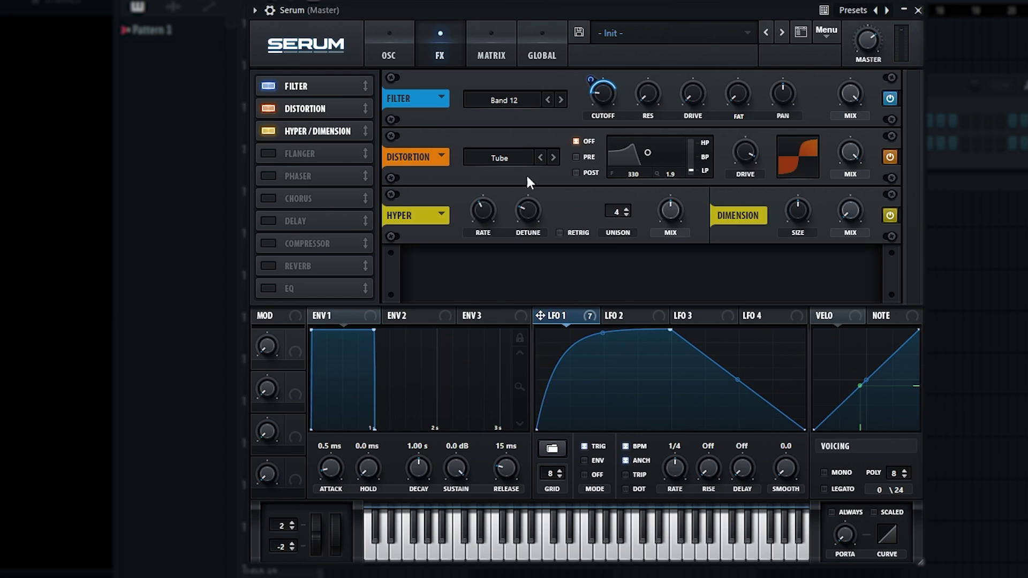
left_click_drag(683, 211, 676, 370)
left_click_drag(849, 211, 848, 166)
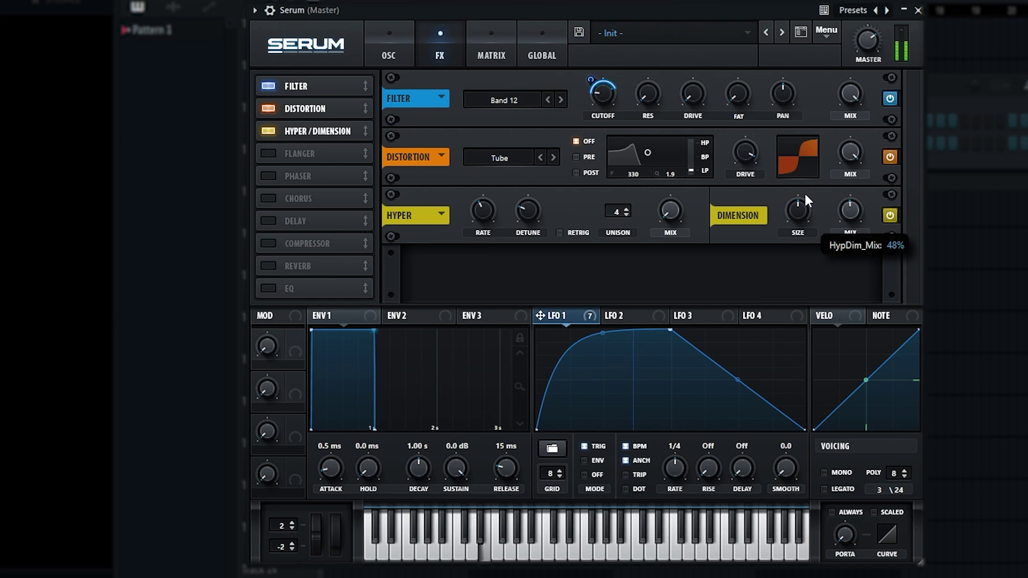
left_click_drag(798, 210, 798, 286)
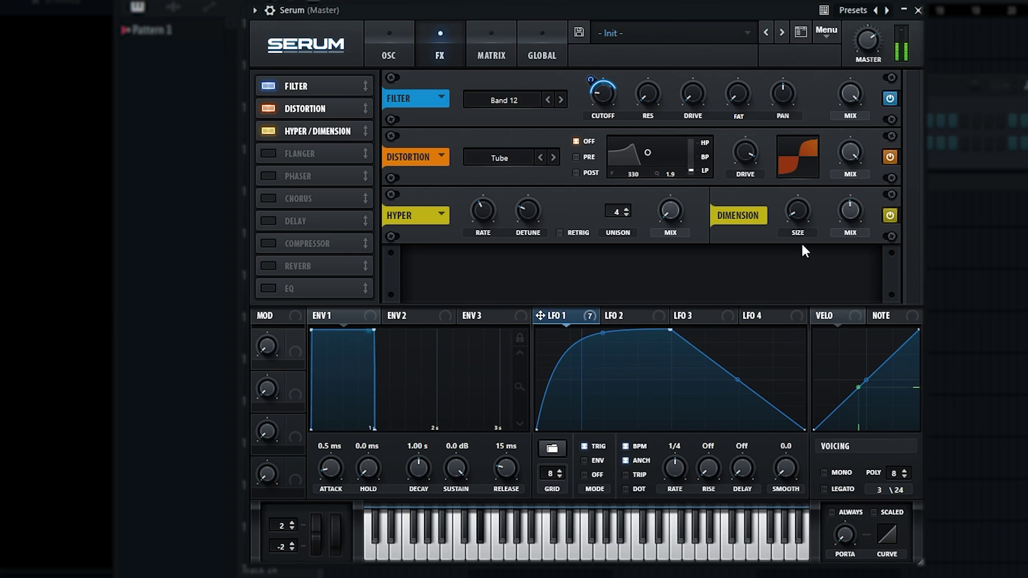
left_click_drag(799, 213, 800, 216)
Move LFO 1's peak to a quarter of the cycle and add a point at zero at mid-cycle.
left_click_drag(670, 330, 606, 305)
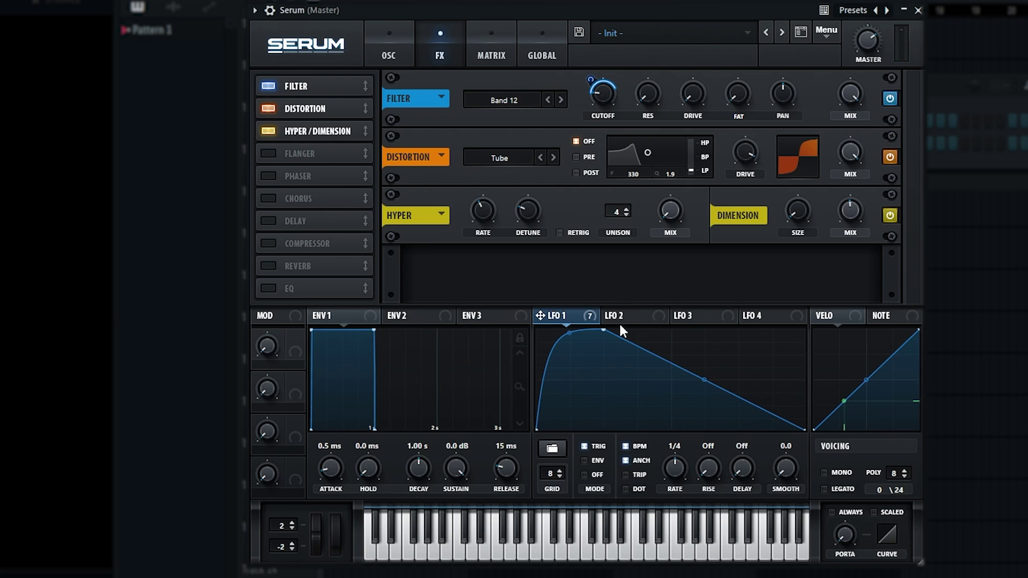
double_click(671, 428)
left_click_drag(671, 428, 670, 452)
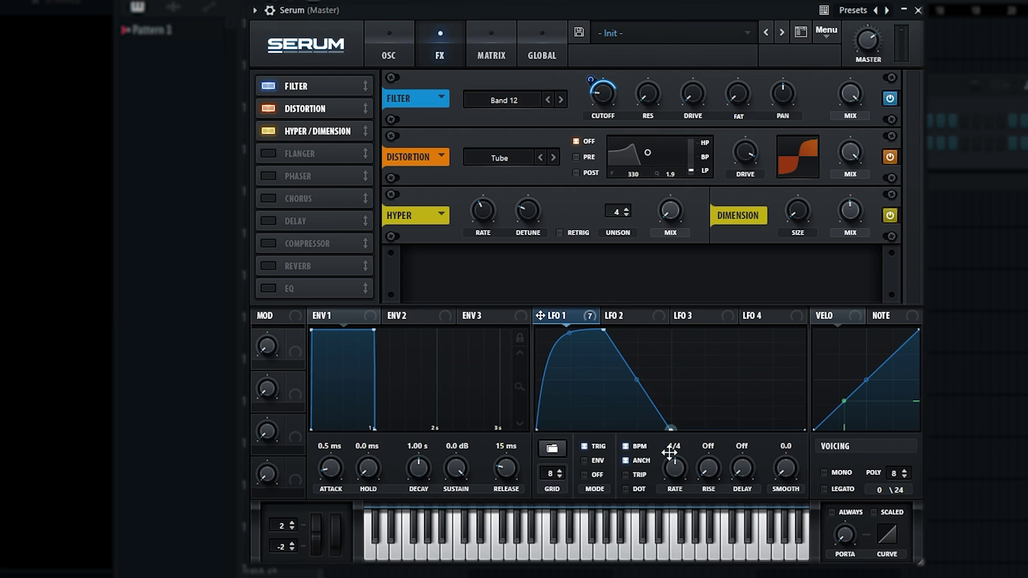
Set LFO 1's rate to 1/2 and draw two full-height falling spikes after mid-cycle, each one grid division wide.
double_click(721, 377)
left_click_drag(721, 378, 653, 262)
double_click(707, 390)
left_click_drag(707, 390, 707, 492)
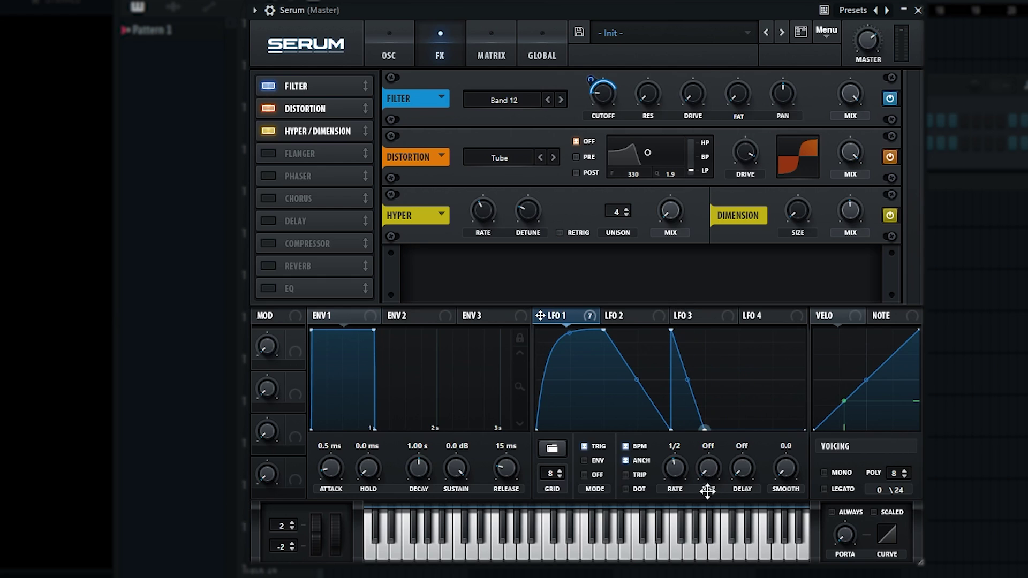
double_click(737, 384)
left_click_drag(737, 384, 741, 466)
double_click(735, 396)
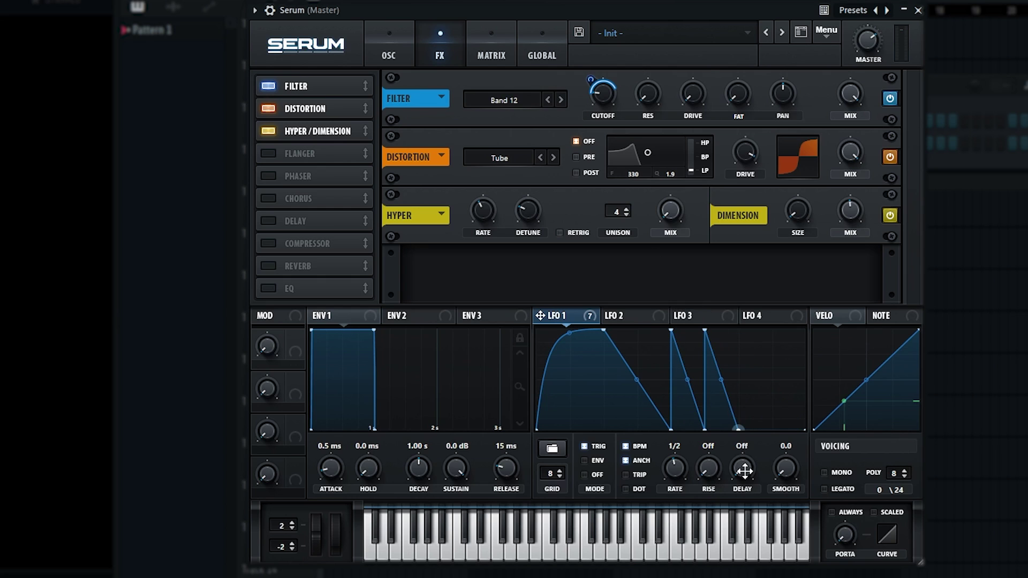
Add a third full-height peak near the end of LFO 1 and bend the first spike's fall into a concave curve.
double_click(766, 352)
left_click_drag(766, 353, 749, 287)
left_click_drag(687, 390, 687, 390)
key("space")
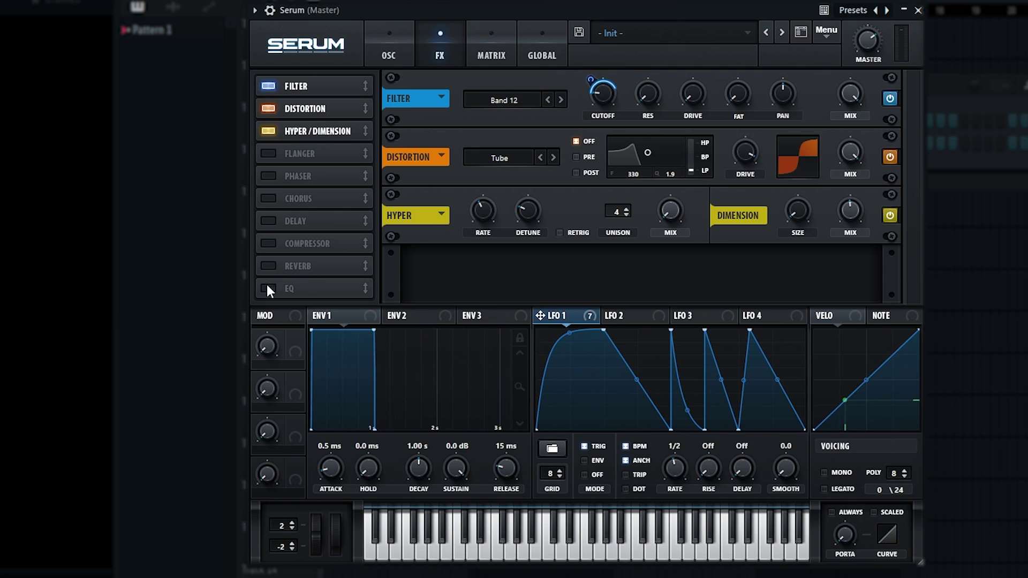
Enable the EQ, place it directly after Hyper/Dimension and boost its high shelf gain slightly.
left_click_drag(266, 289, 301, 154)
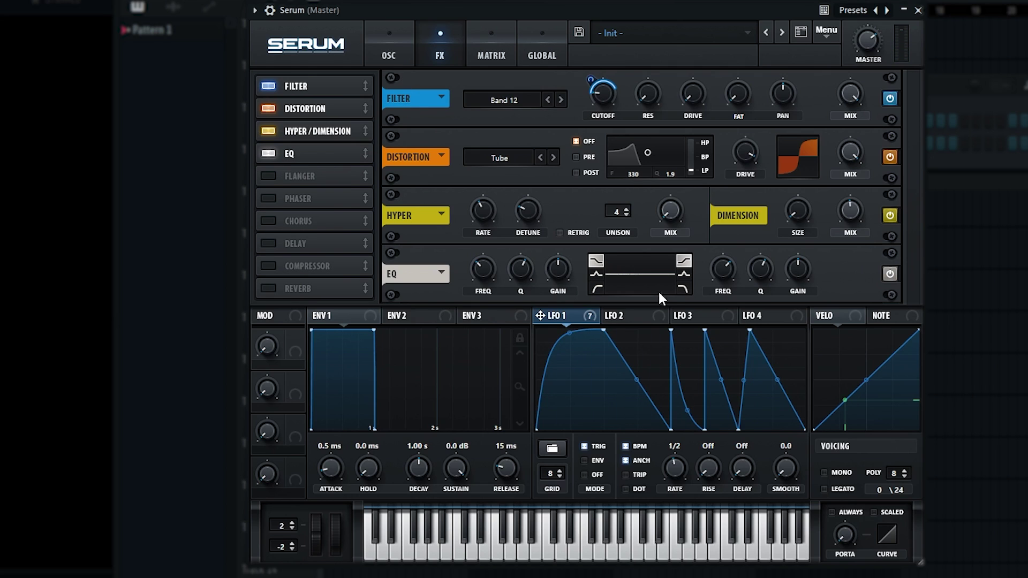
left_click_drag(793, 273, 802, 242)
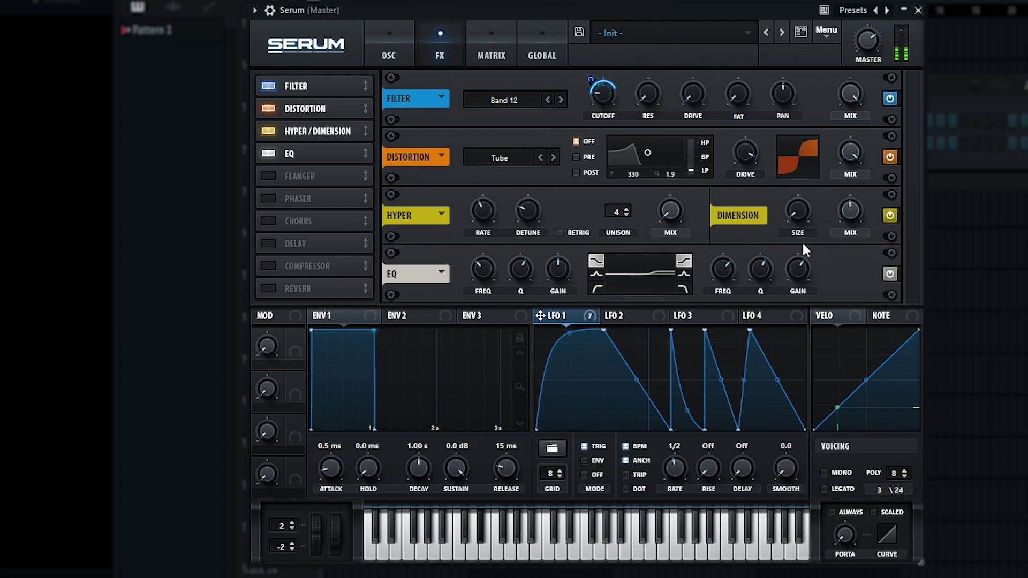
Enable the noise oscillator with the BrightWhite sample and route it through the Phs 24+ filter.
left_click(394, 50)
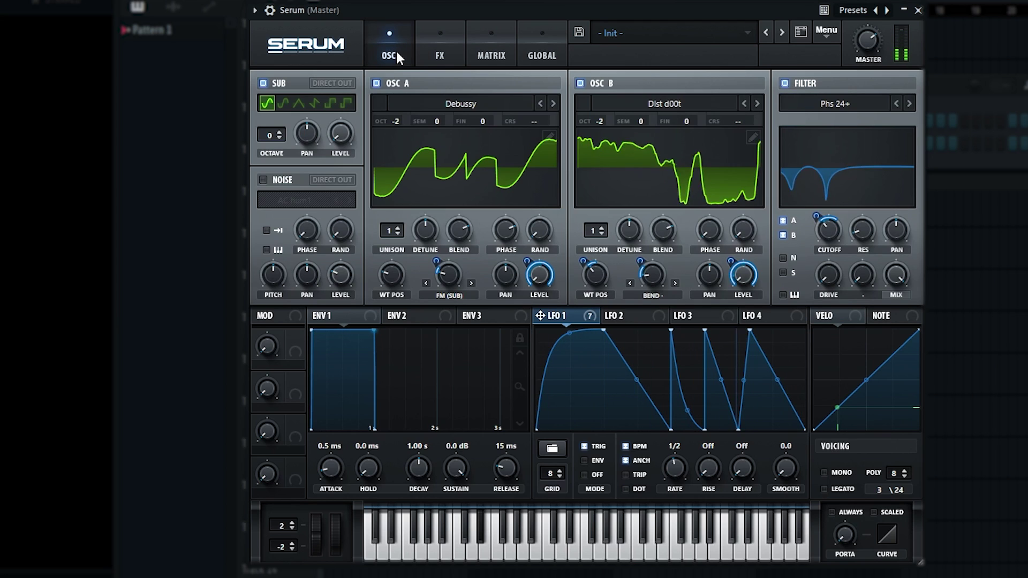
left_click(278, 179)
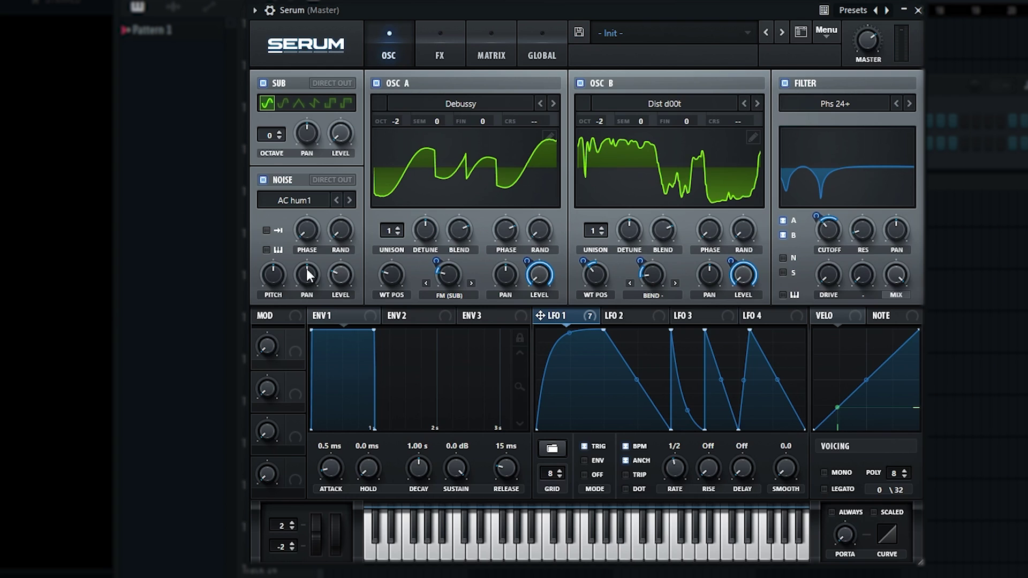
left_click(317, 198)
mouse_move(321, 211)
left_click(616, 285)
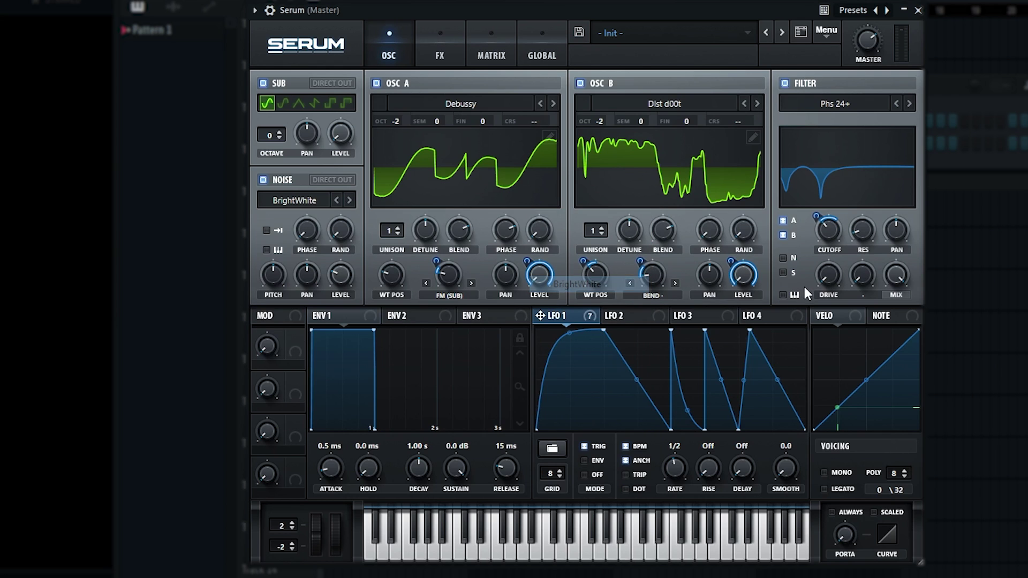
left_click(783, 258)
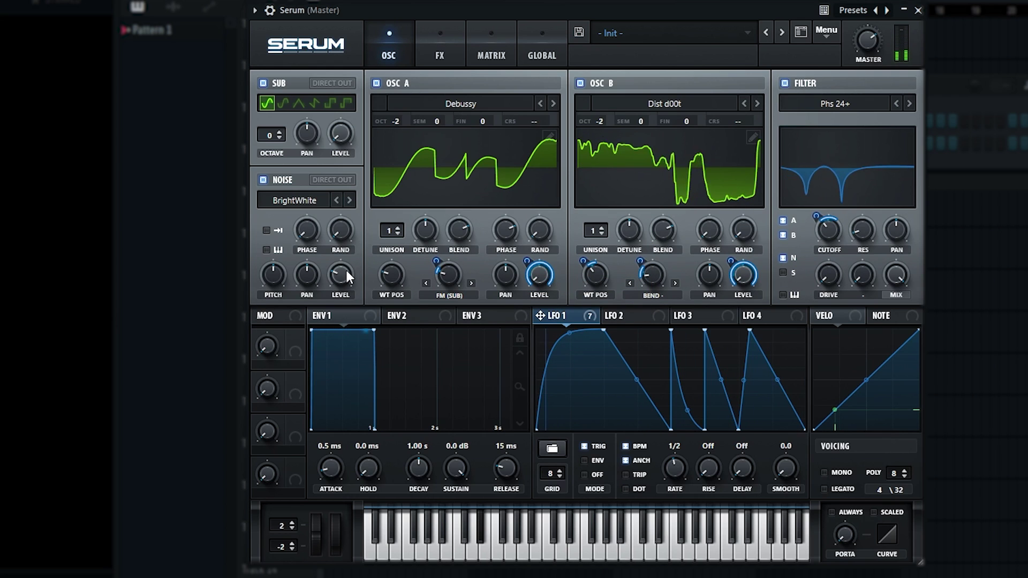
Lower the noise level to zero and modulate it with LFO 1.
left_click_drag(346, 270, 352, 397)
left_click_drag(539, 315, 338, 332)
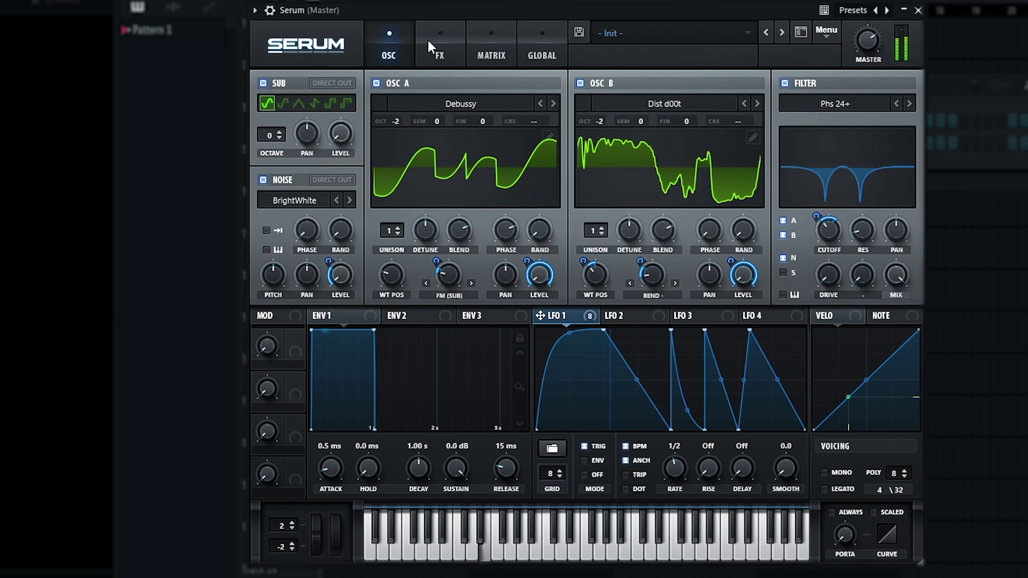
Enable the compressor, place it before the EQ in the effects chain and switch it to multiband.
left_click(433, 35)
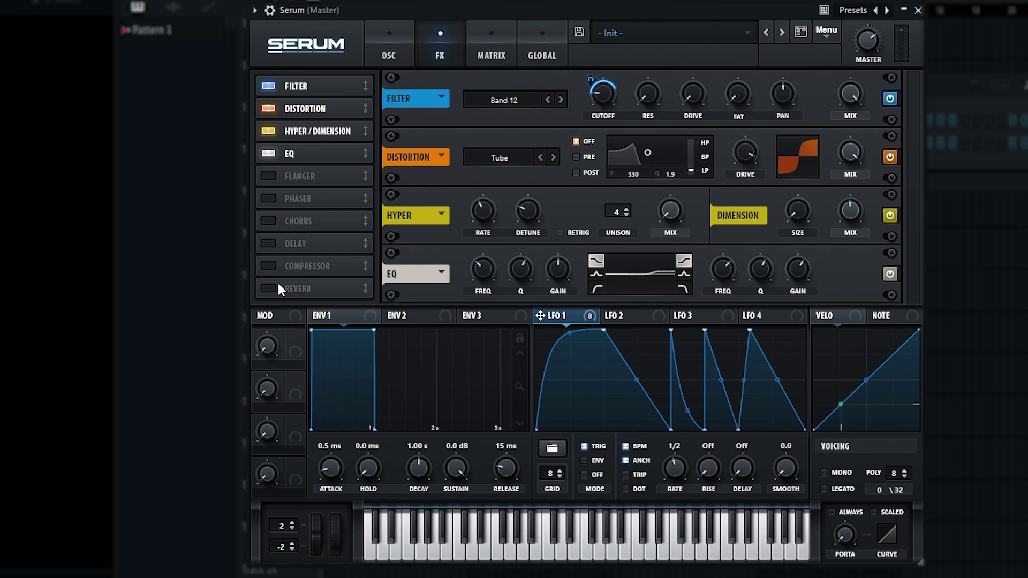
left_click_drag(358, 11, 368, 14)
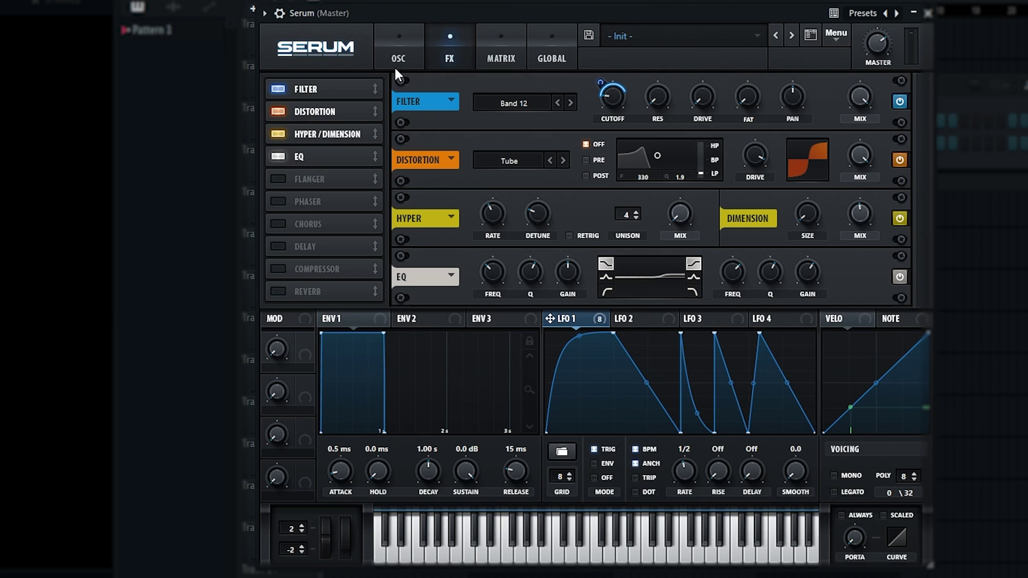
left_click(275, 273)
left_click_drag(922, 214, 922, 303)
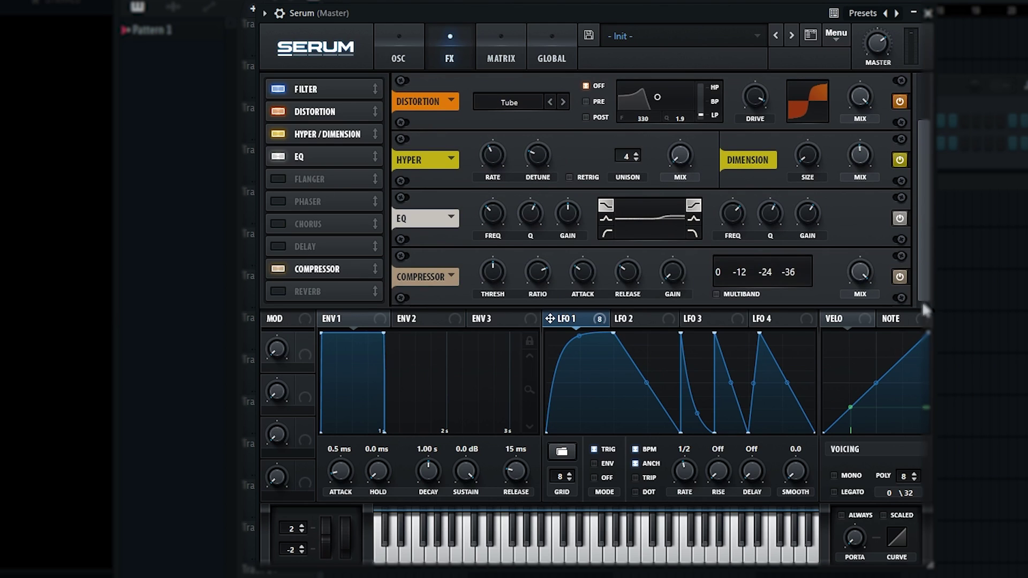
left_click_drag(378, 268, 348, 148)
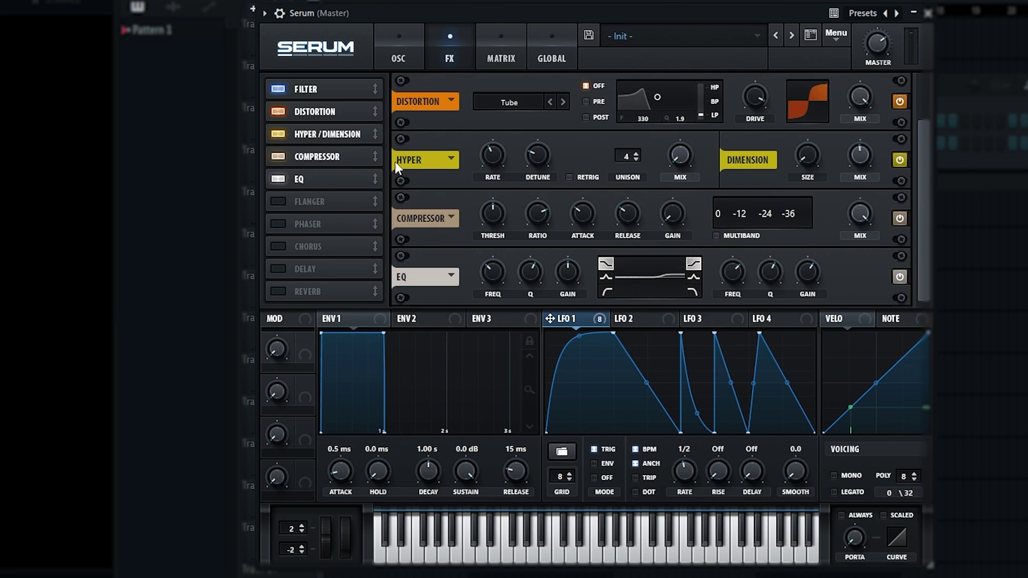
left_click(717, 236)
mouse_move(499, 234)
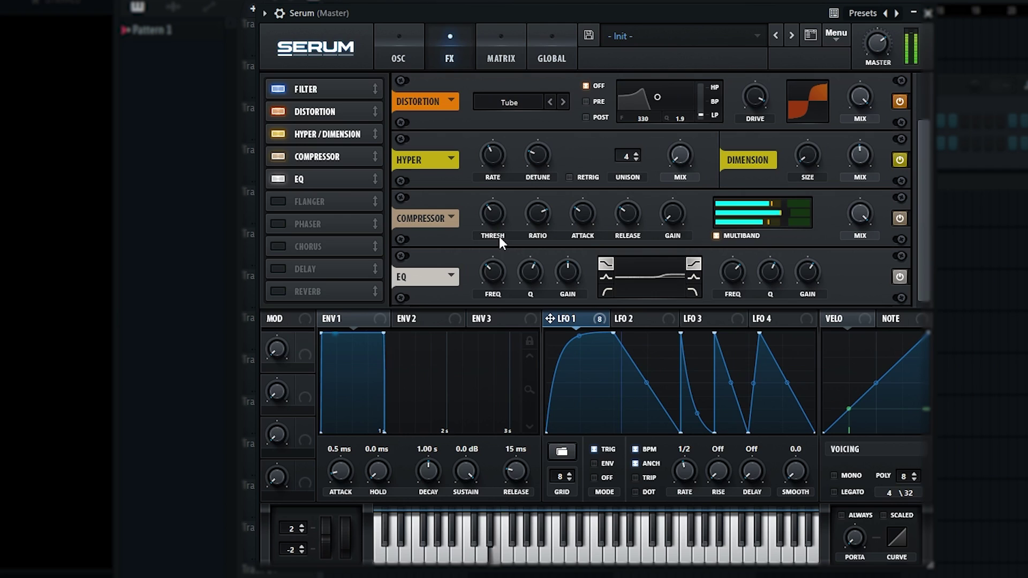
Bring the Hyper effect back in with its mix at 18%.
mouse_move(682, 155)
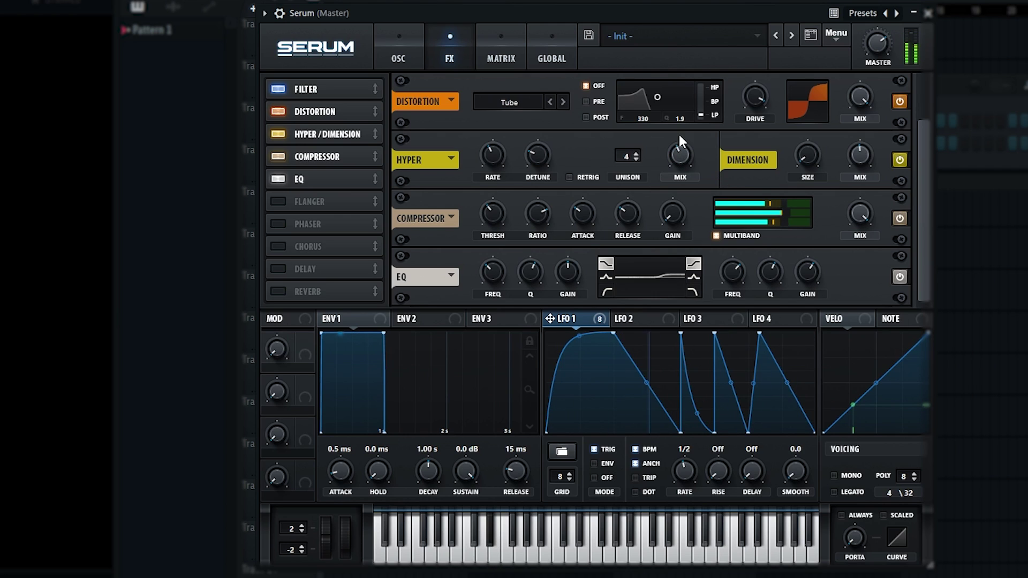
left_click_drag(680, 155, 682, 200)
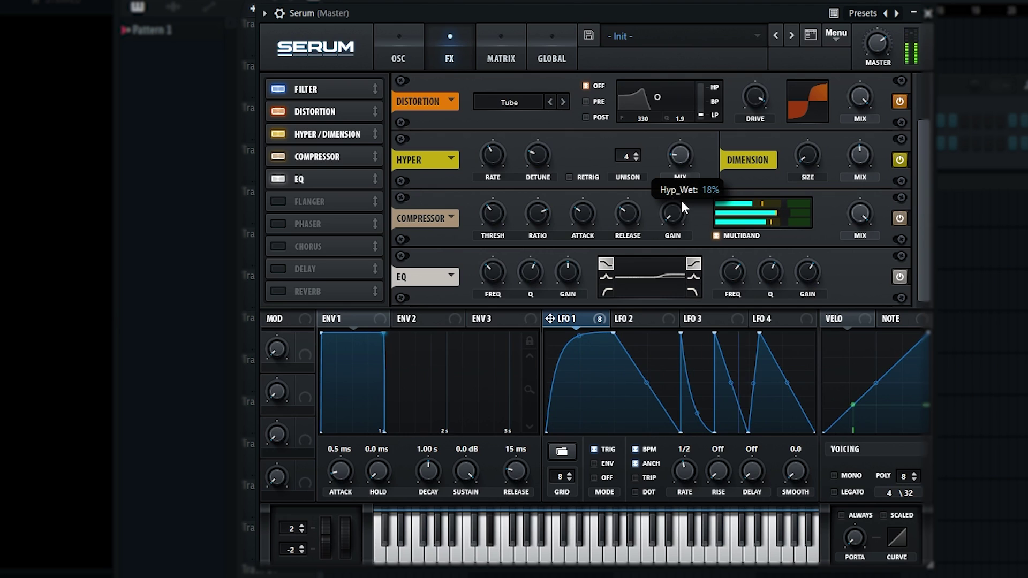
Raise oscillator B's base wavetable position.
left_click(397, 48)
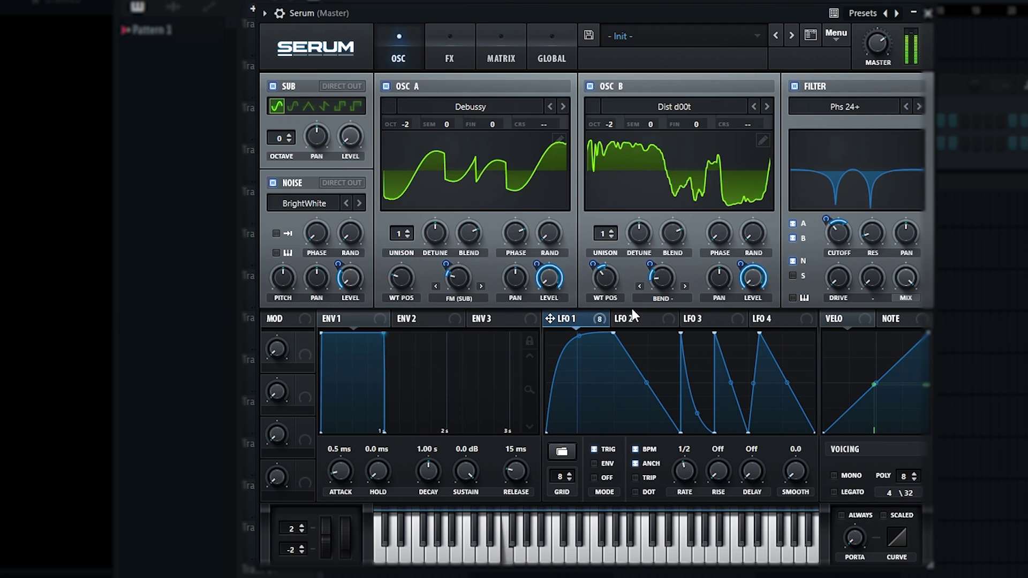
left_click_drag(668, 271, 669, 269)
mouse_move(614, 259)
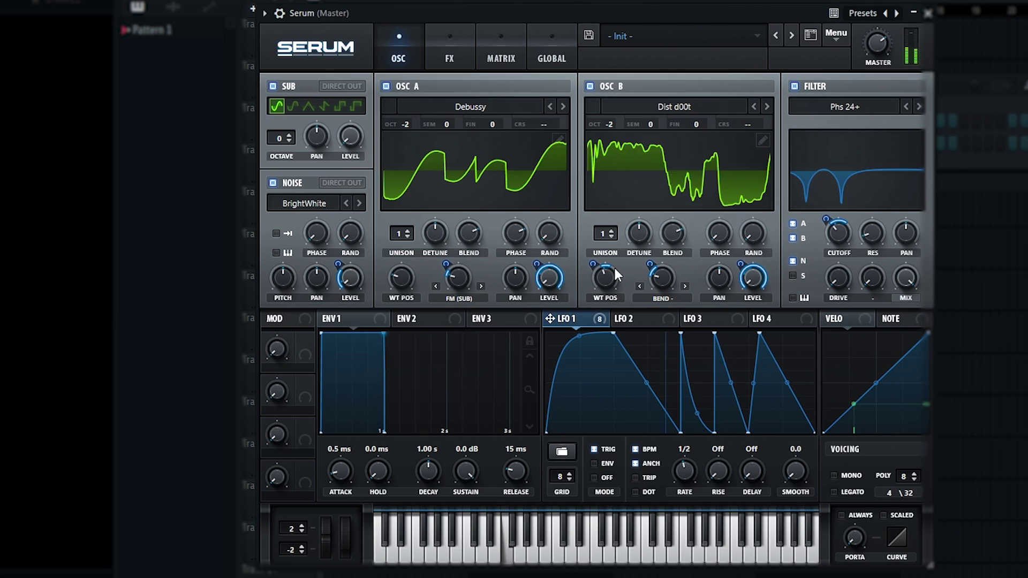
Enable the delay before the compressor, turn BPM sync off, link both channels at 25.95 and raise the feedback.
left_click(465, 56)
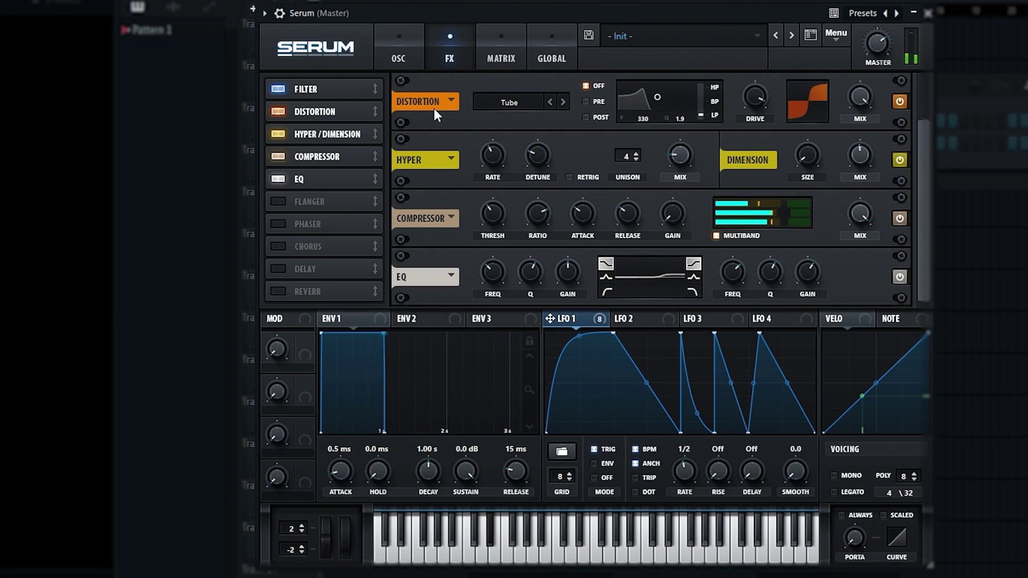
left_click(278, 269)
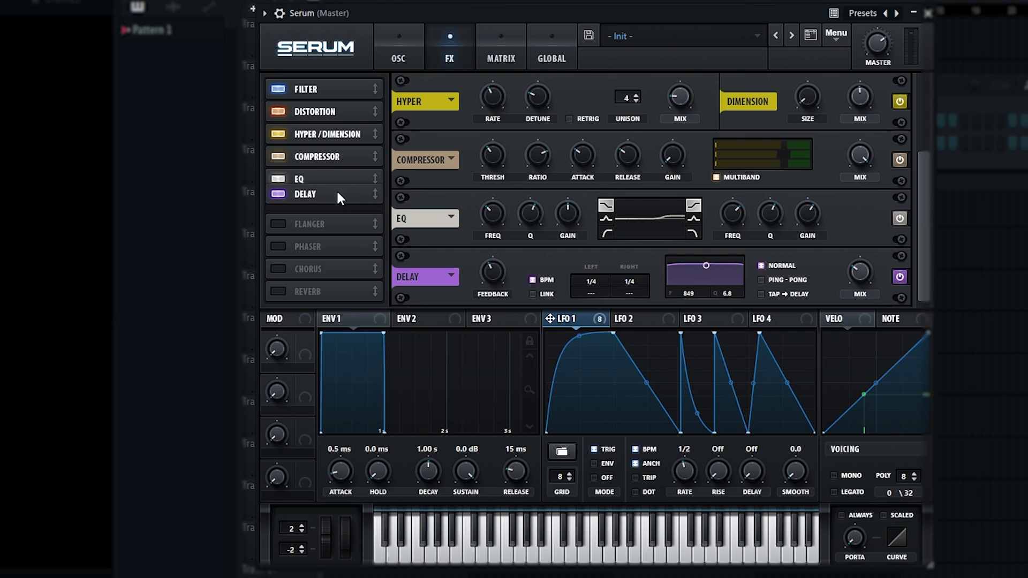
left_click_drag(326, 211, 319, 144)
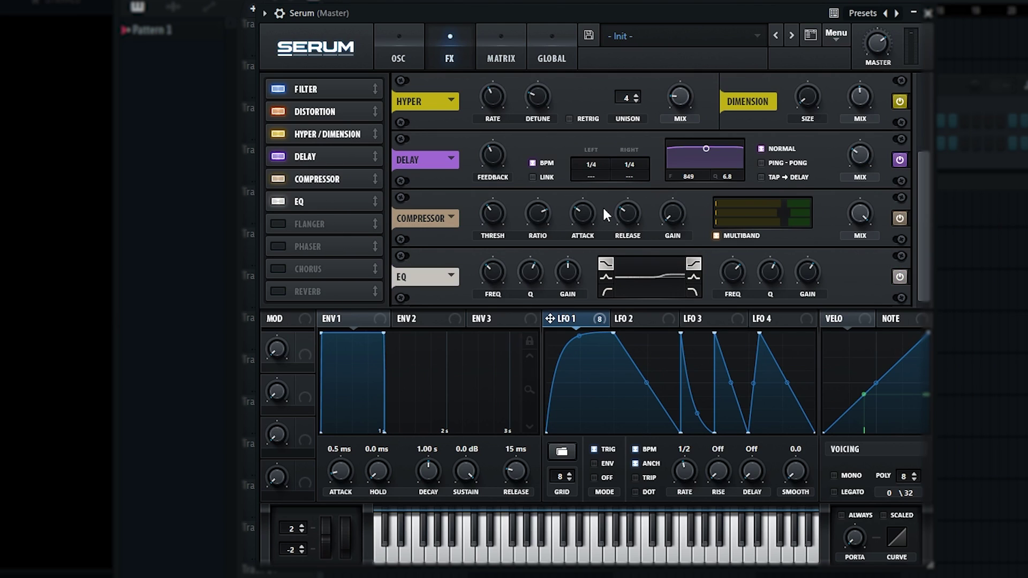
left_click(530, 178)
mouse_move(586, 168)
left_mouse_down()
mouse_move(589, 191)
mouse_move(601, 158)
left_mouse_up()
Set the delay mix to 0% and modulate it with LFO 1, and set the delay filter to frequency 701 and Q 2.9.
left_click_drag(859, 153, 859, 185)
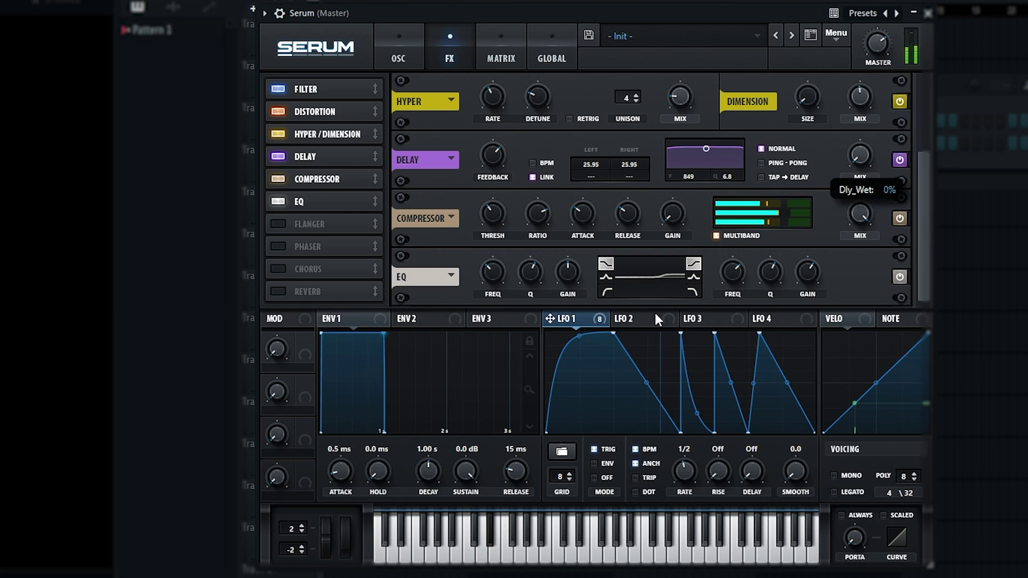
left_click_drag(569, 317, 851, 185)
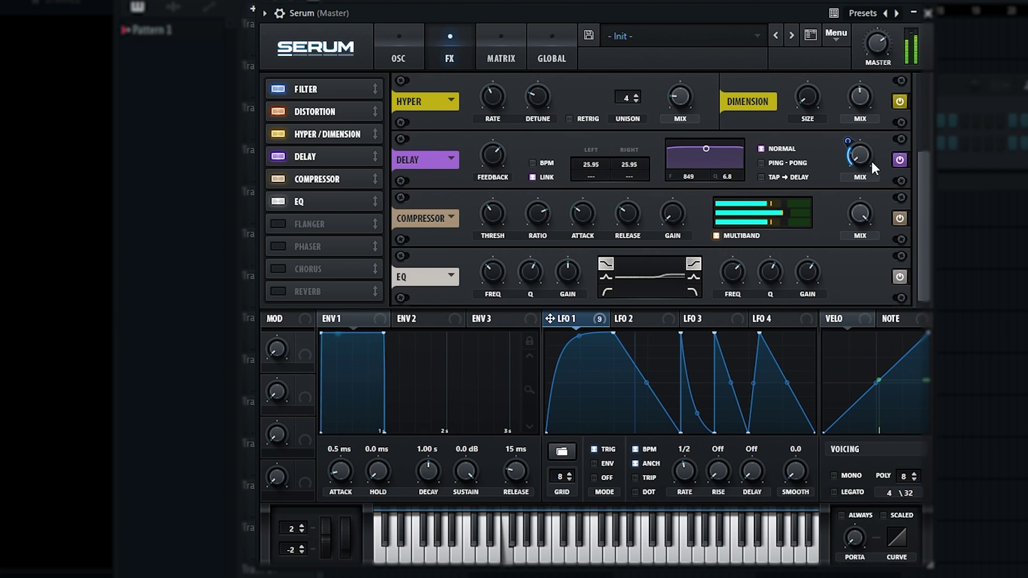
mouse_move(706, 154)
left_mouse_down()
mouse_move(722, 162)
mouse_move(705, 162)
left_mouse_up()
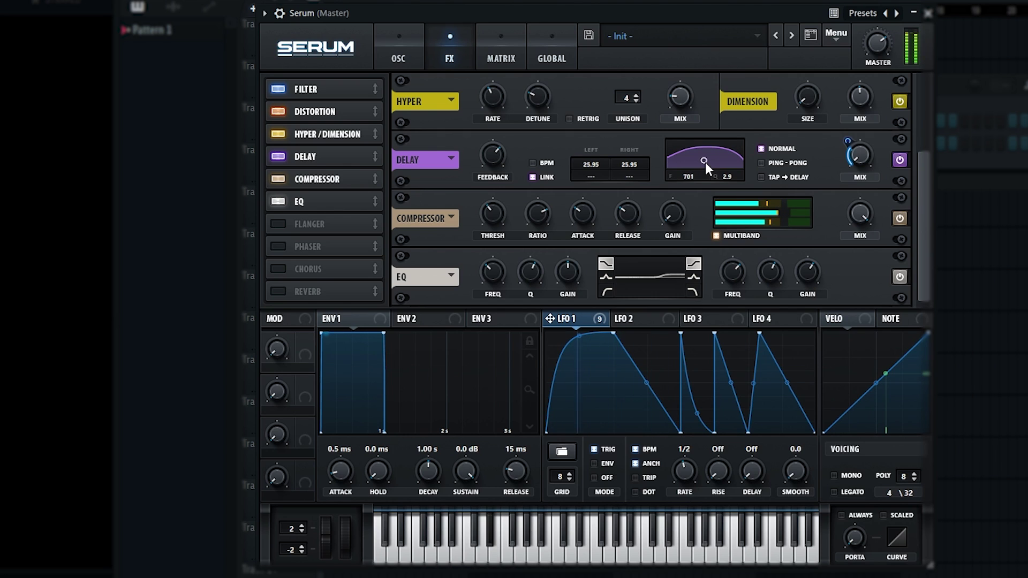
Return to the oscillator view and route the Serum instrument to mixer track 1 in the plugin wrapper settings.
left_click(418, 50)
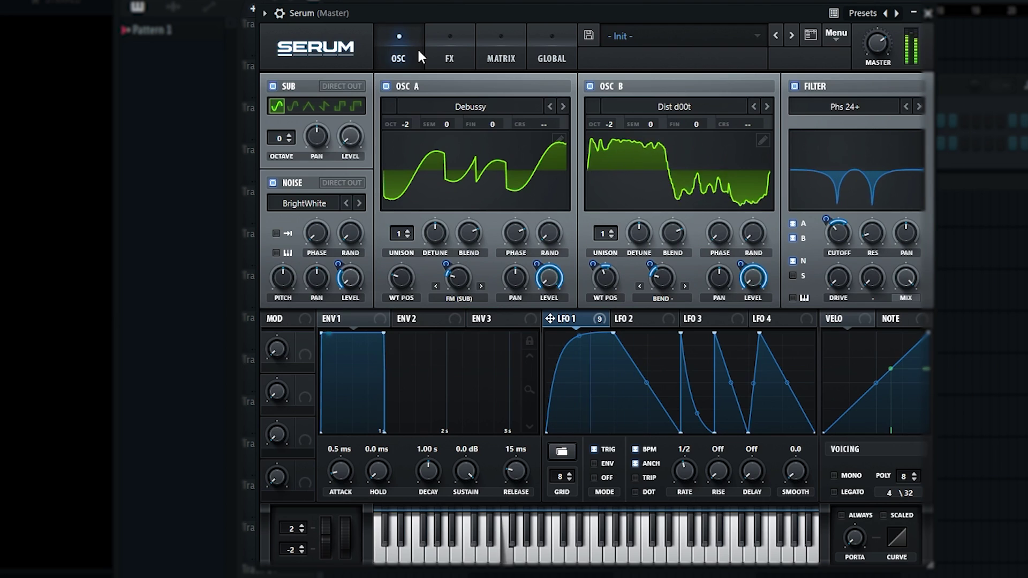
left_click(279, 13)
left_click(912, 54)
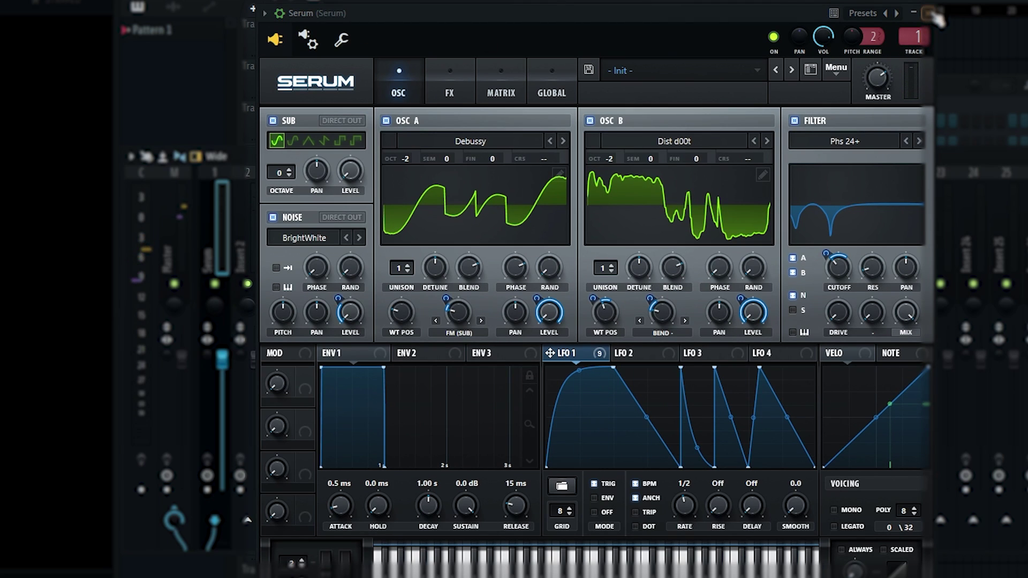
Close Serum, load OTT in the first effect slot of the Serum mixer track and set its upward compression to 0%.
left_click(933, 14)
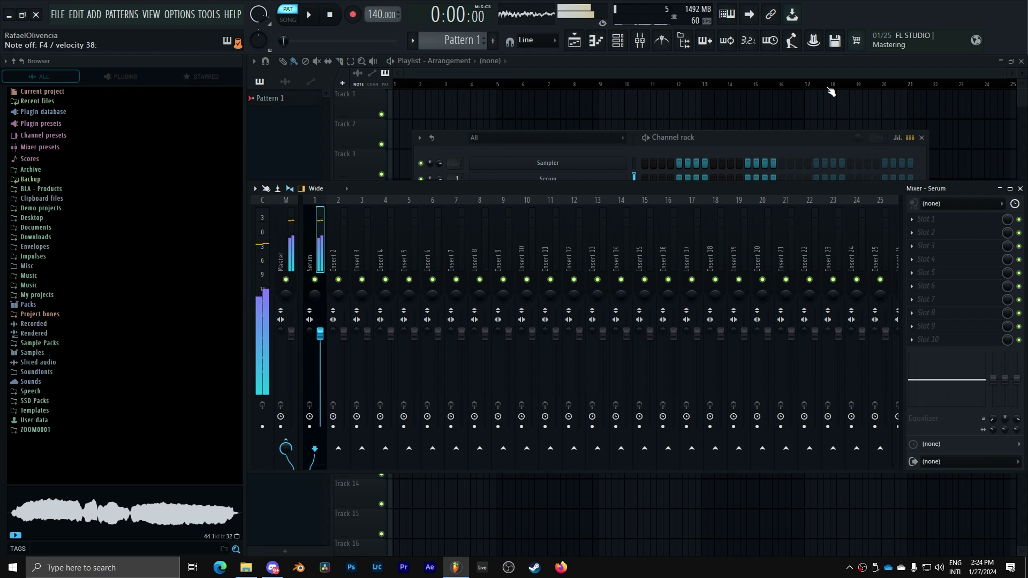
left_click(926, 217)
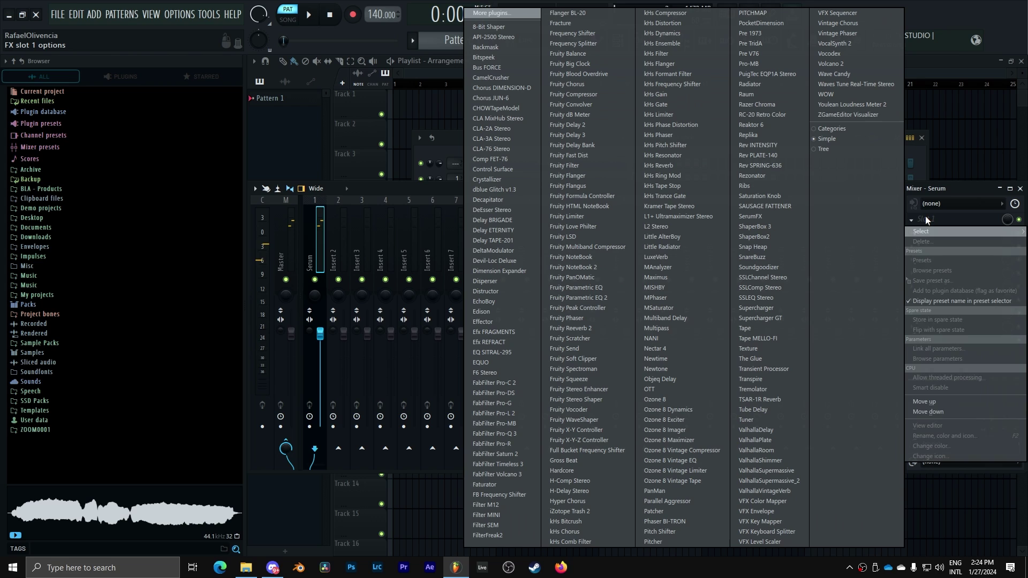
left_click(670, 387)
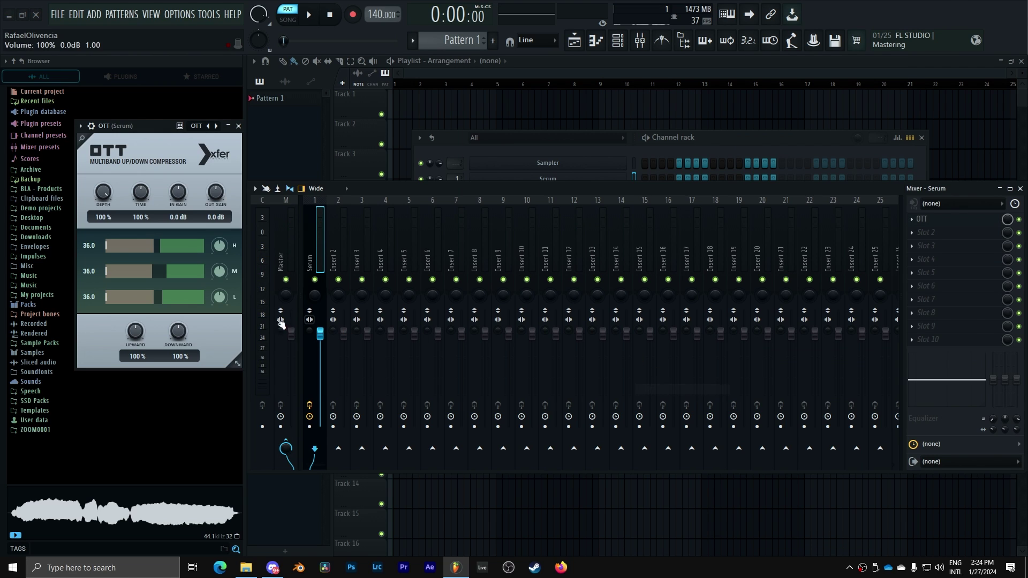
left_click_drag(139, 347, 140, 399)
Raise OTT's high and mid band gains, lower the low band gain and set the depth to 34%.
left_click_drag(218, 246, 222, 231)
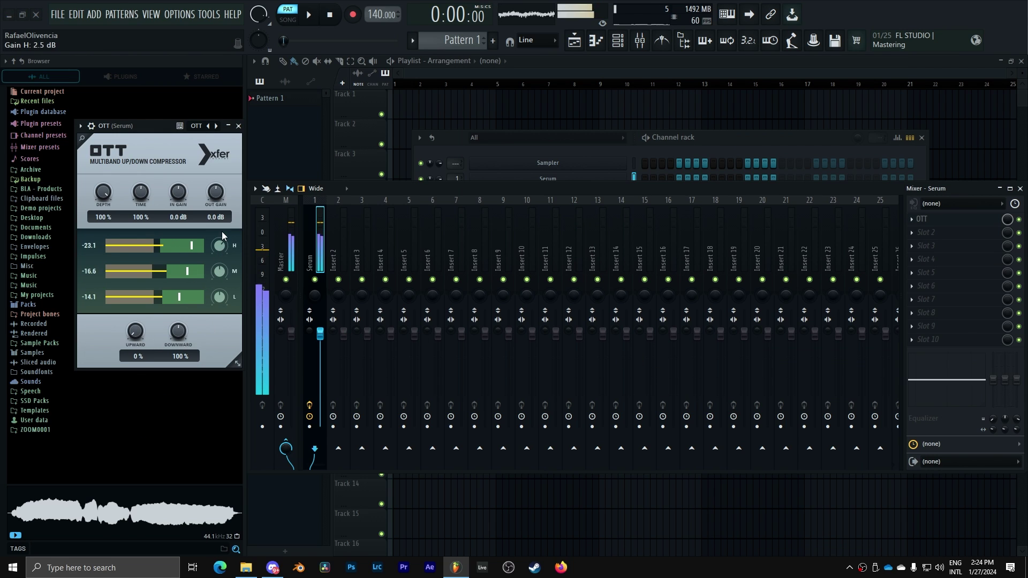
left_click_drag(222, 271, 223, 258)
left_click_drag(220, 294, 223, 306)
left_click_drag(104, 197, 117, 274)
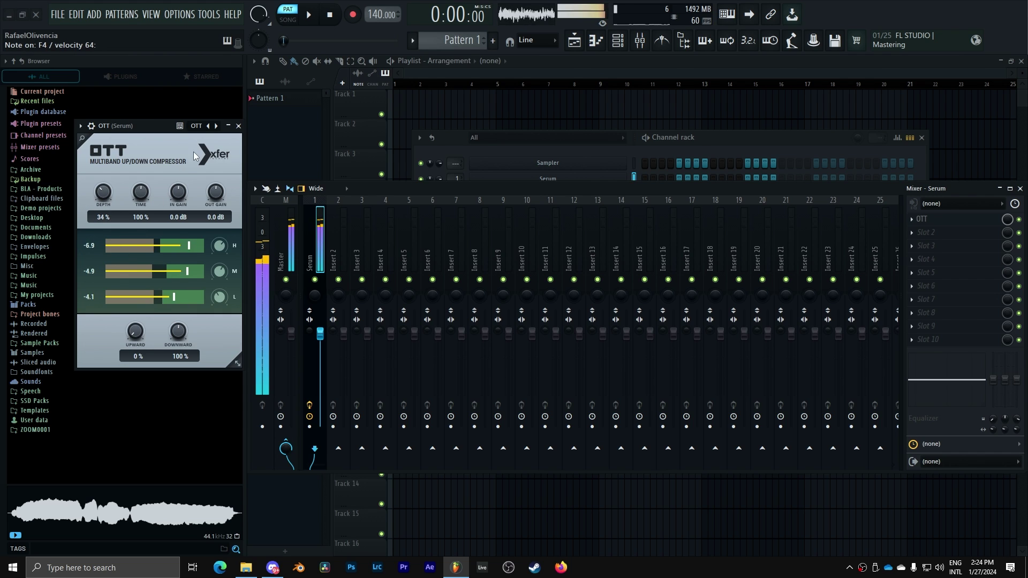
left_click(239, 127)
Add Fruity Parametric EQ 2 in slot 2 and switch it to the flat Default preset.
left_click(926, 232)
mouse_move(922, 245)
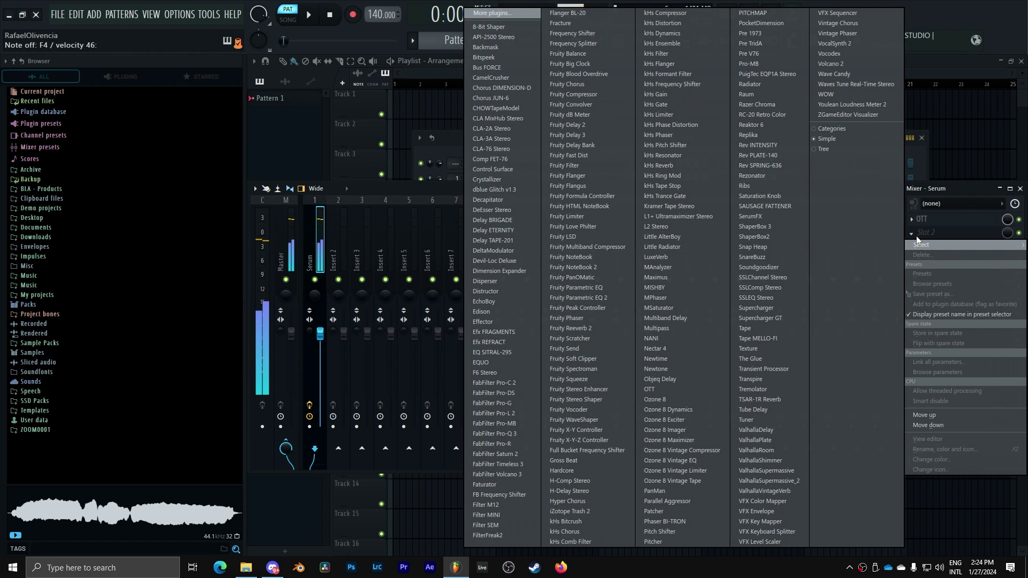
left_click(607, 298)
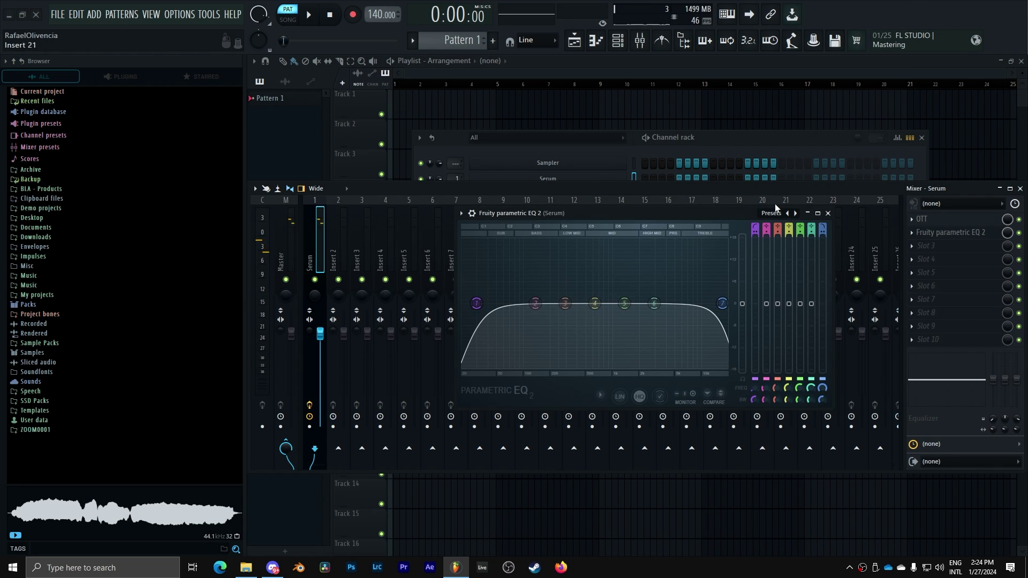
left_click(788, 213)
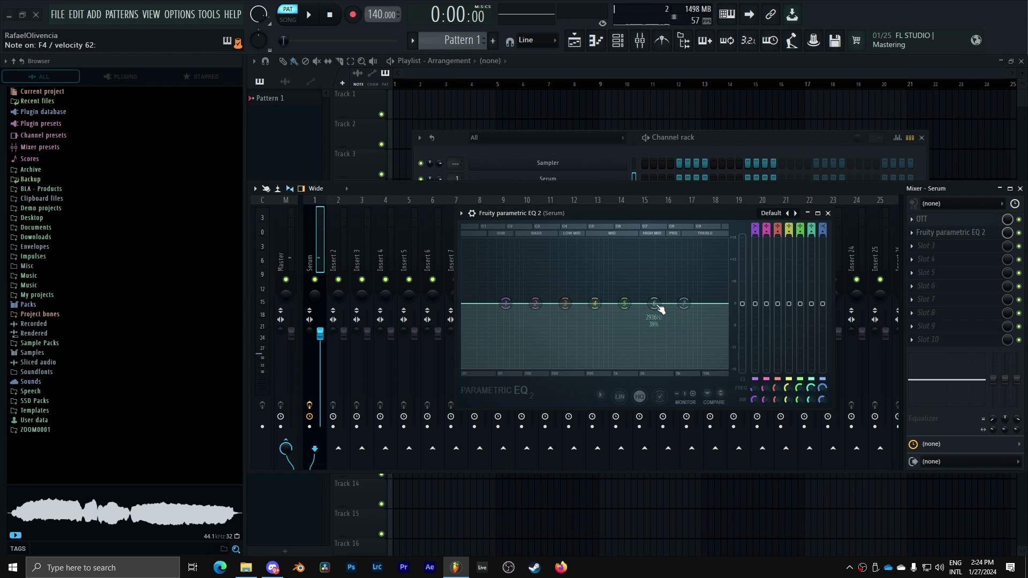
Shape the EQ by boosting bands 1, 4 and 7 slightly and cutting bands 2 and 6.
left_click_drag(655, 302, 692, 300)
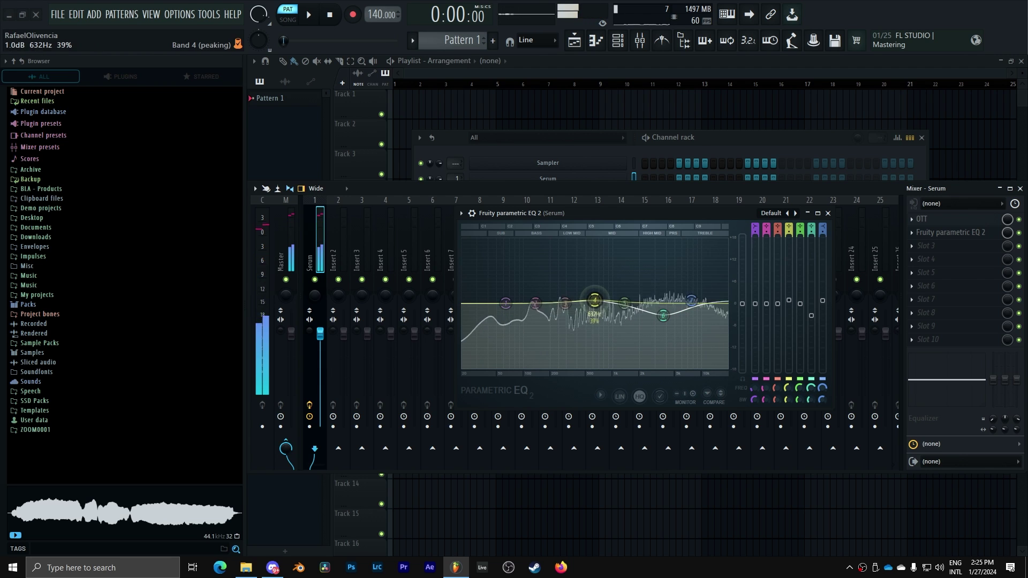
left_click_drag(595, 304, 507, 291)
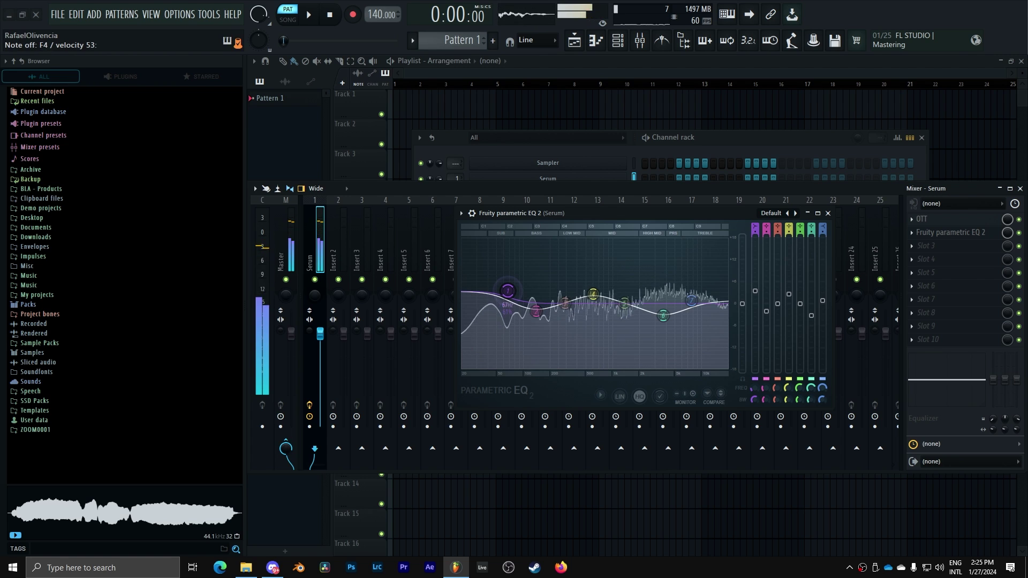
left_click(828, 213)
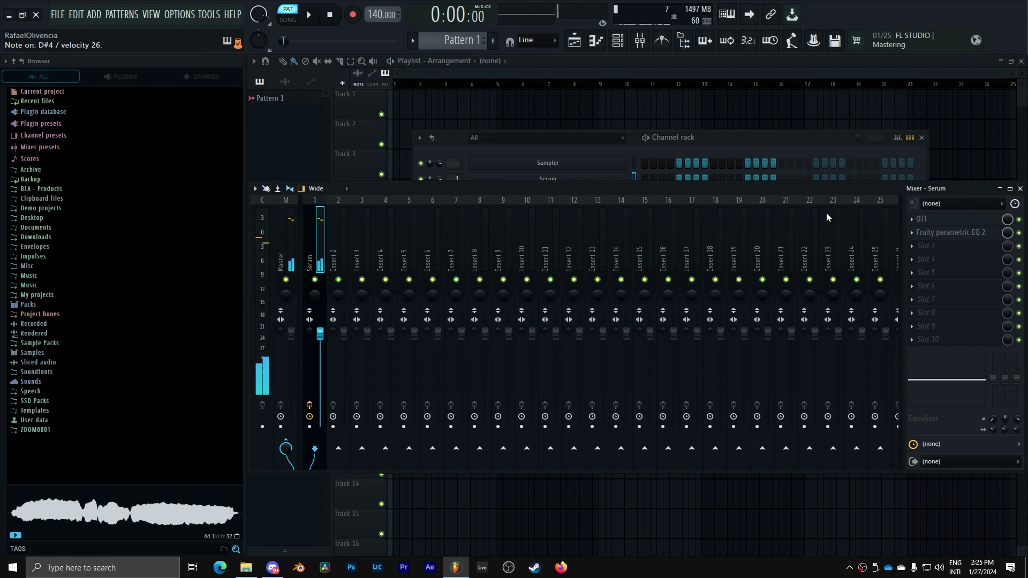
Load kHs Distortion in slot 3 and move its window over the middle of the mixer.
left_click(925, 245)
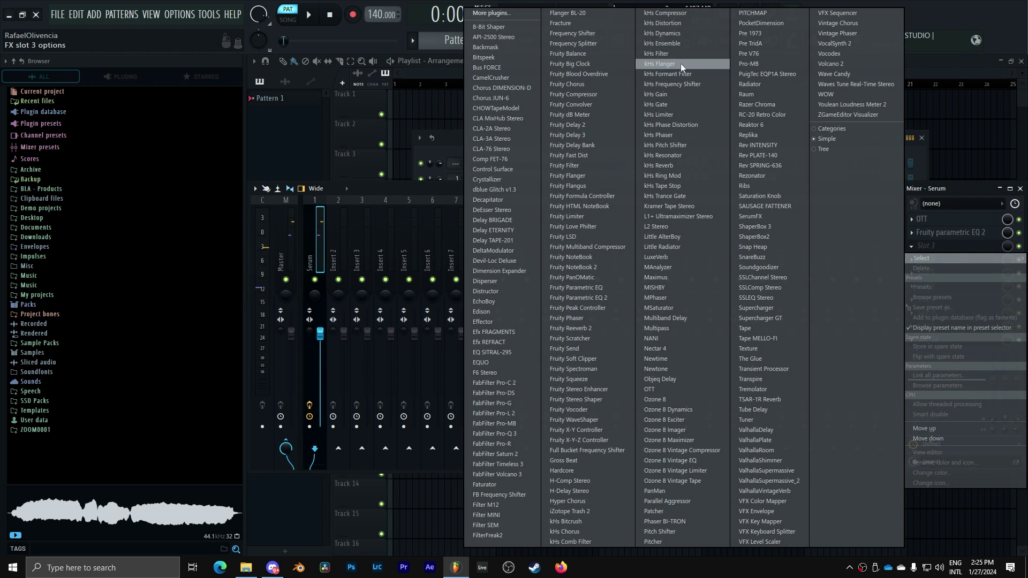
left_click(664, 24)
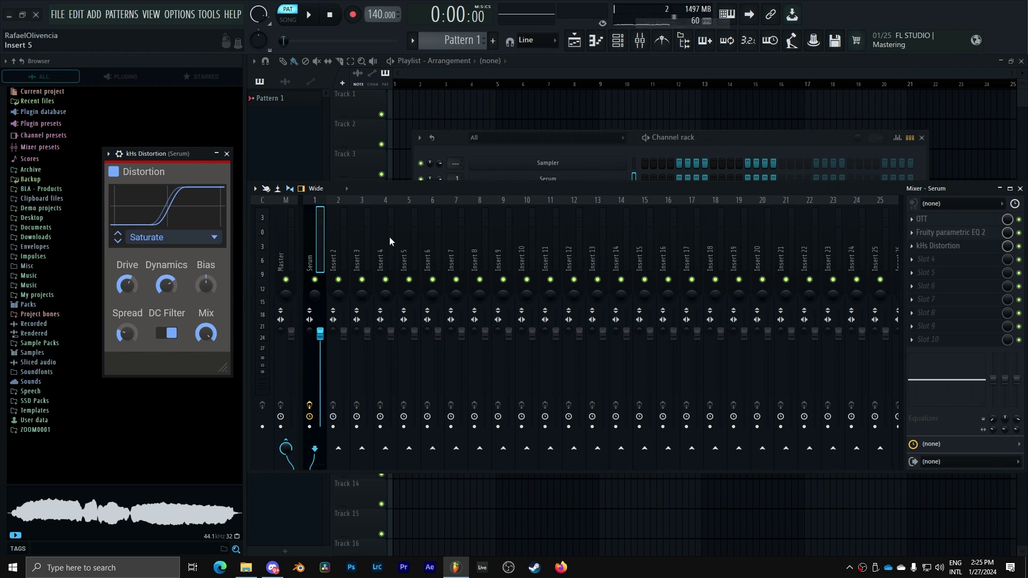
left_click_drag(166, 174, 631, 197)
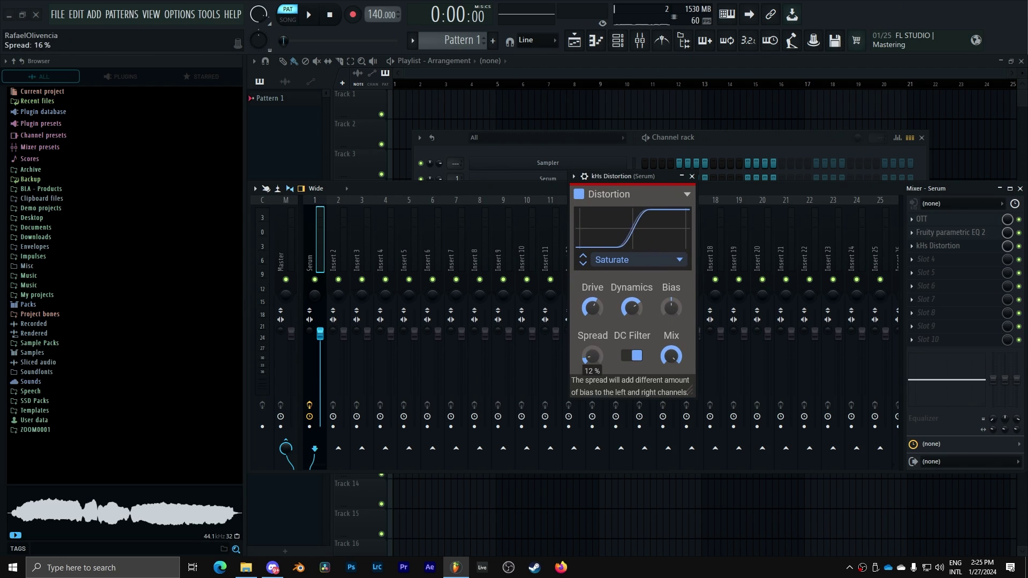
Remove the distortion's spread, lower its dynamics to about 49%, set the type to Overdrive and reduce the drive.
mouse_move(632, 305)
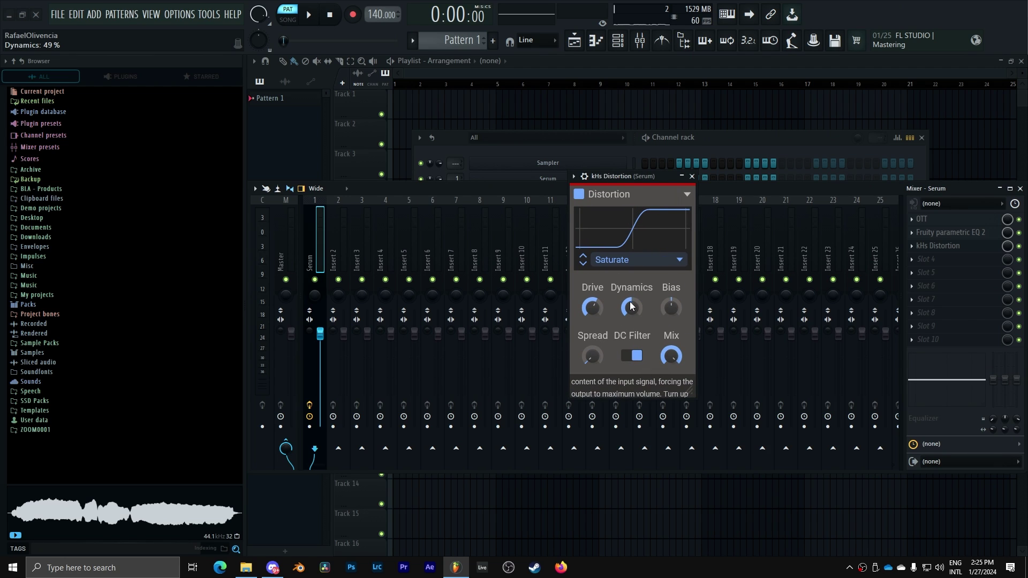
left_click(626, 262)
left_click(621, 260)
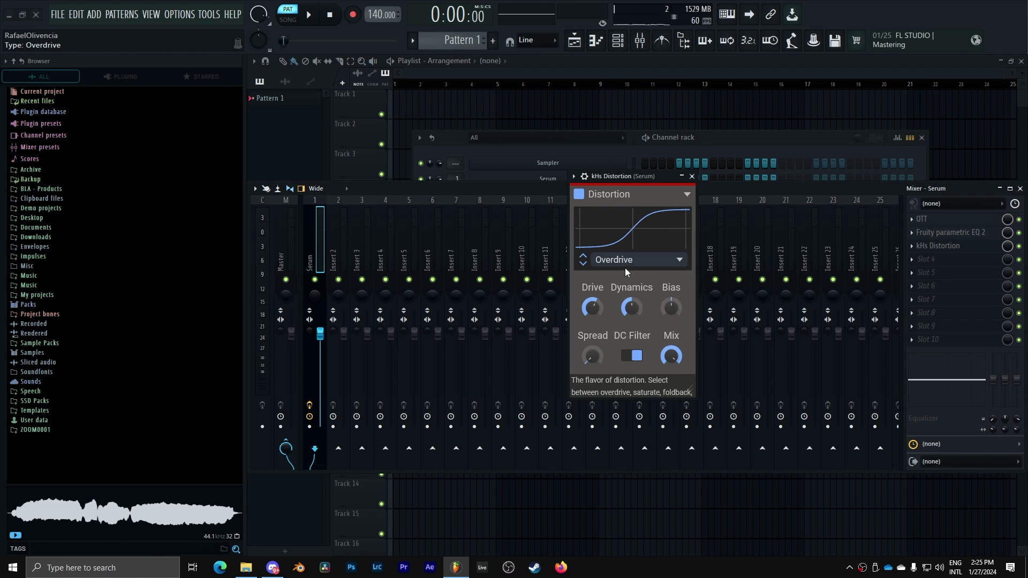
left_click_drag(588, 311, 588, 314)
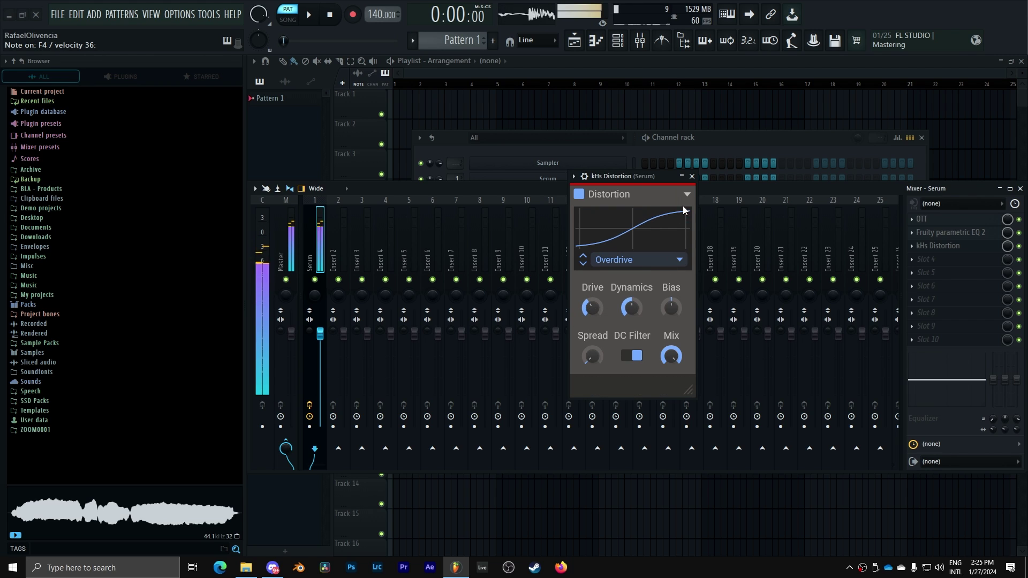
left_click(692, 177)
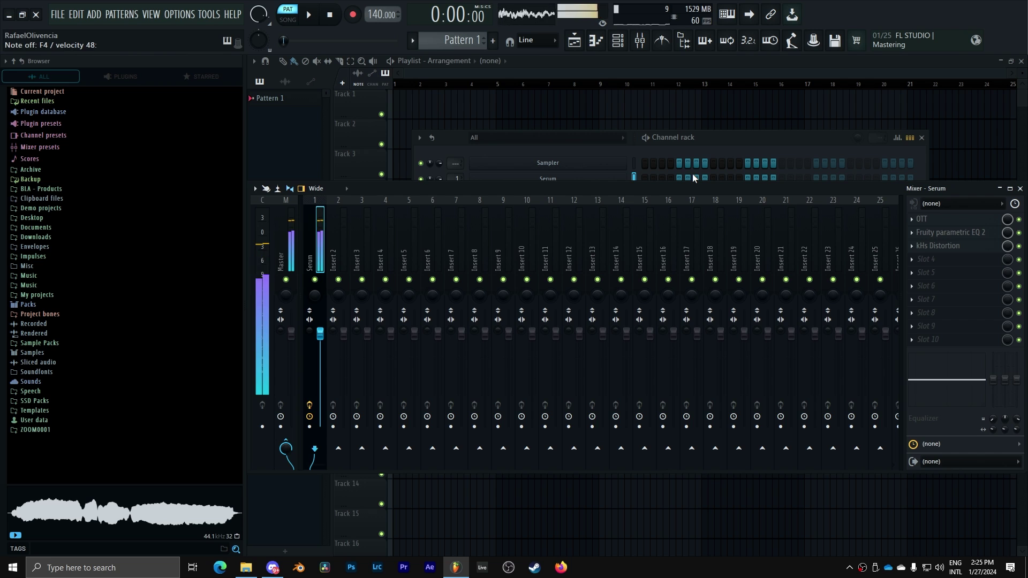
Add Saturation Knob to the Serum mixer track and move it up the effect chain to slot 2, before the EQ.
left_click(914, 260)
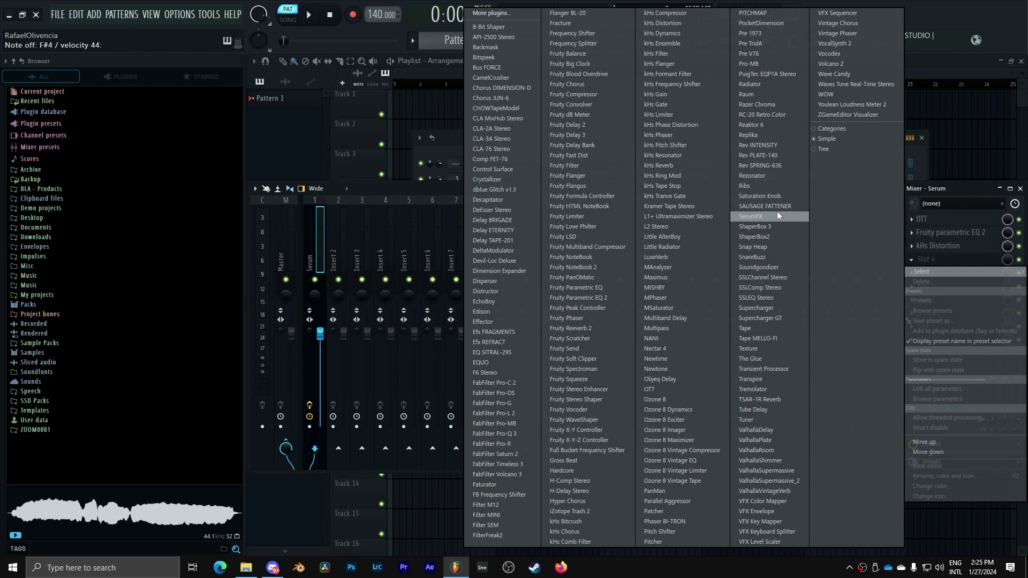
left_click(776, 197)
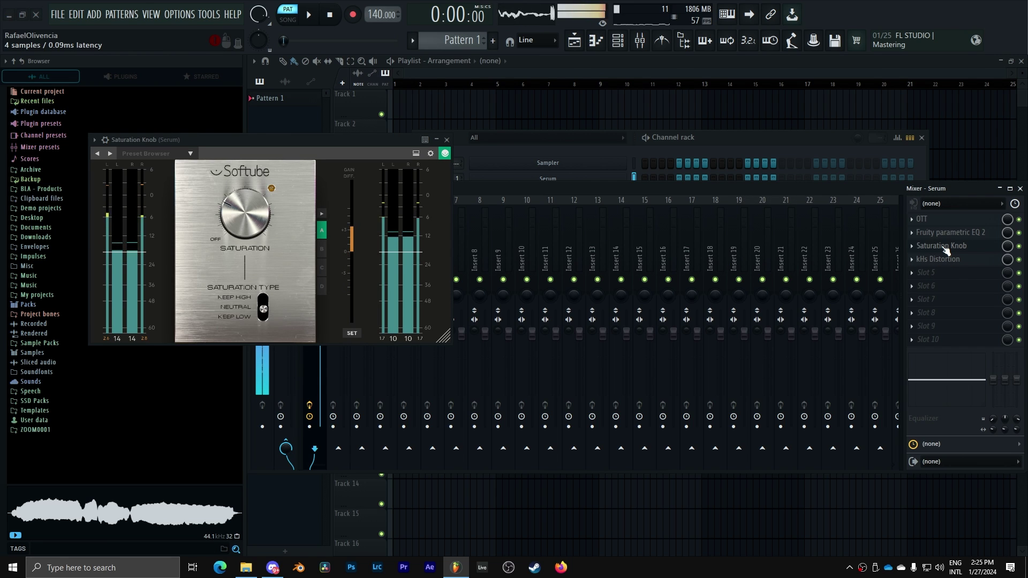
left_click_drag(270, 140, 580, 183)
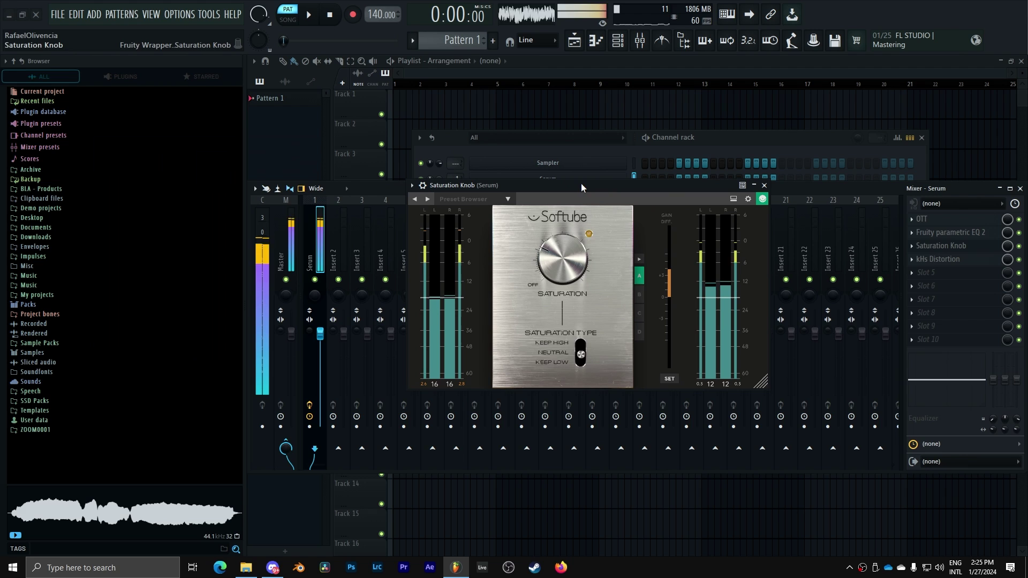
left_click_drag(935, 251, 938, 238)
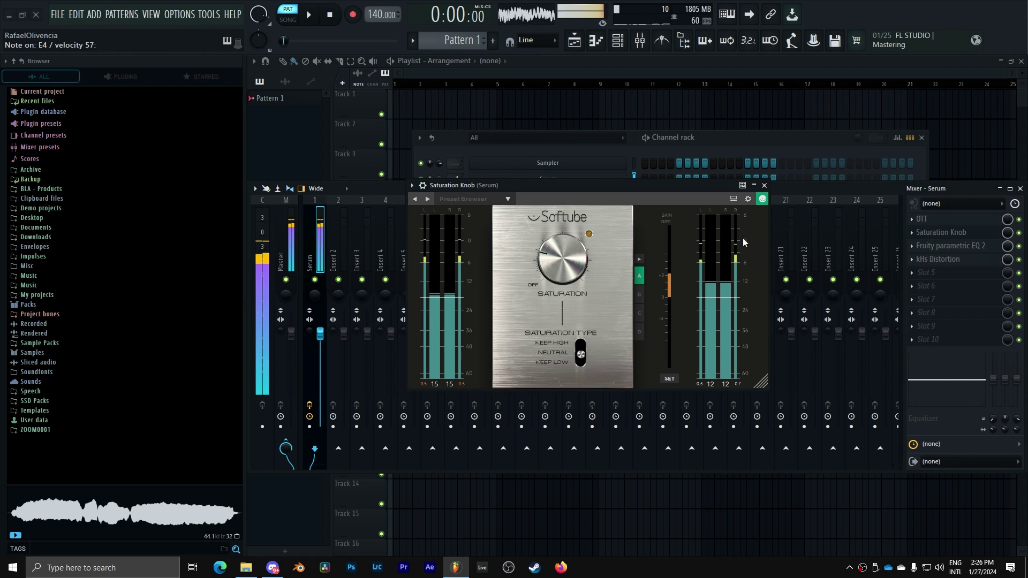
left_click(765, 185)
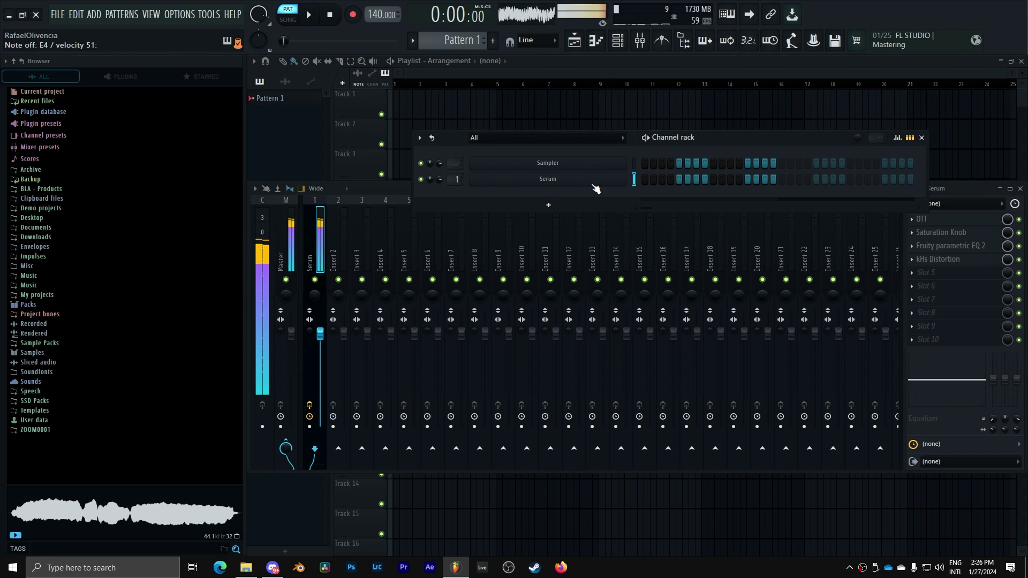
Reopen Serum and delete LFO 1's third peak and the low point under the next peak, leaving a straight ramp up to it.
left_click(591, 182)
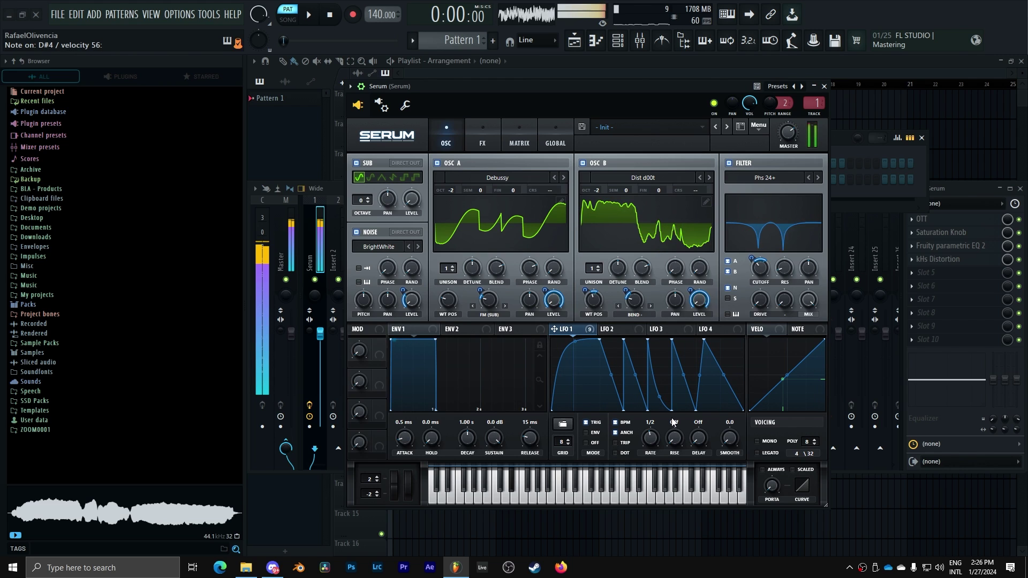
double_click(650, 341)
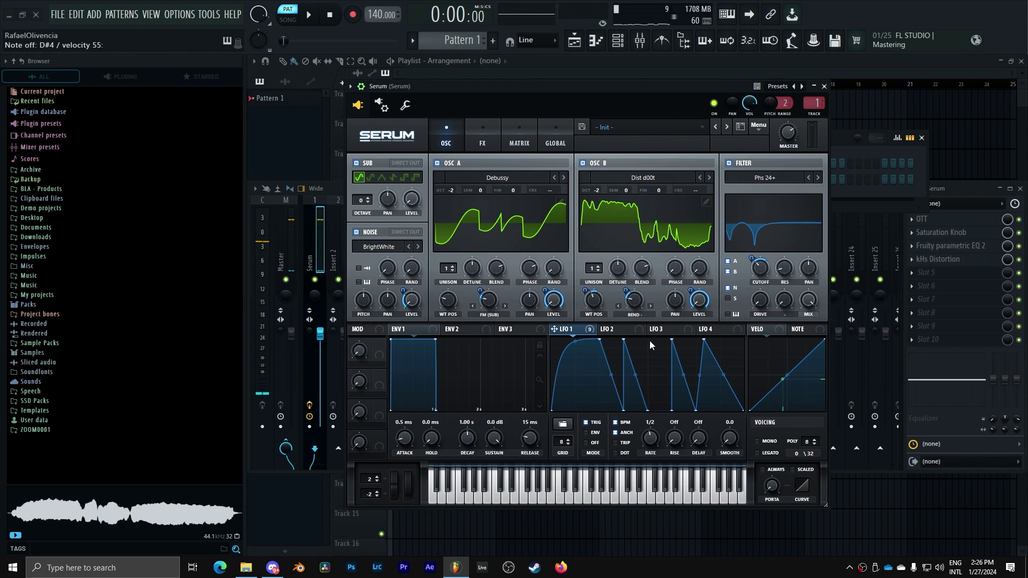
double_click(671, 410)
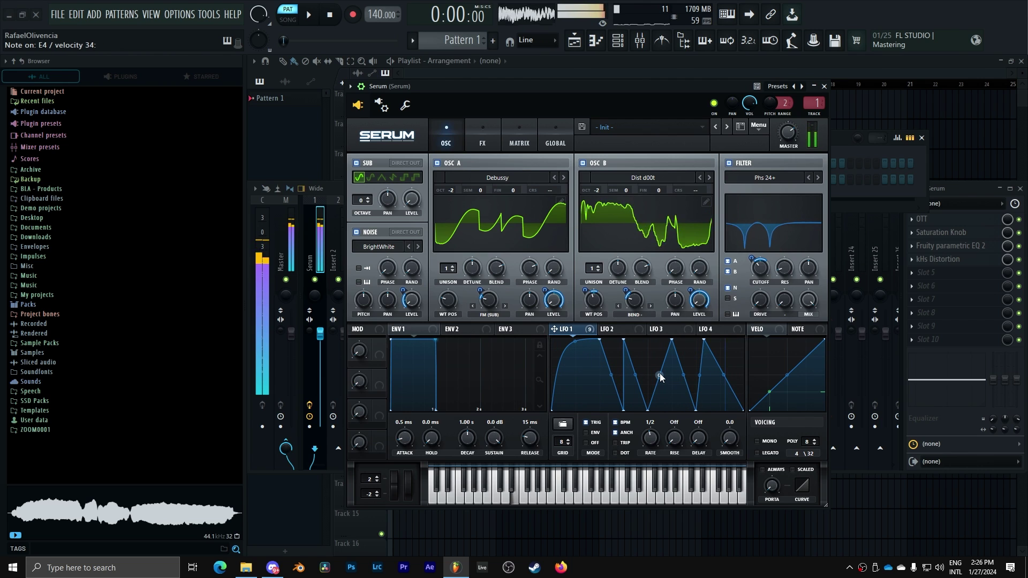
left_click_drag(599, 339, 586, 328)
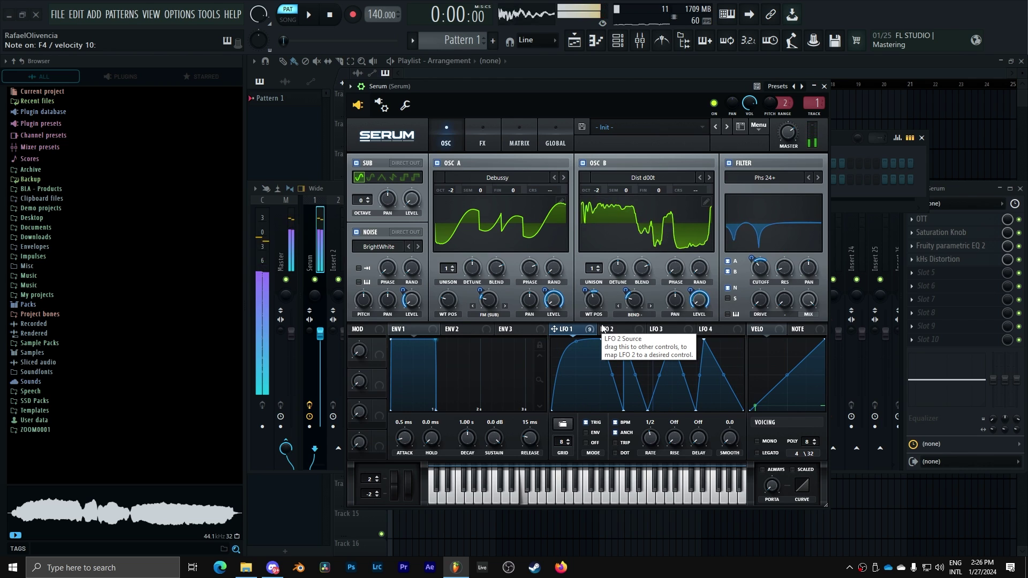
Raise oscillator A's wavetable position to about 125.
left_click_drag(450, 298, 450, 281)
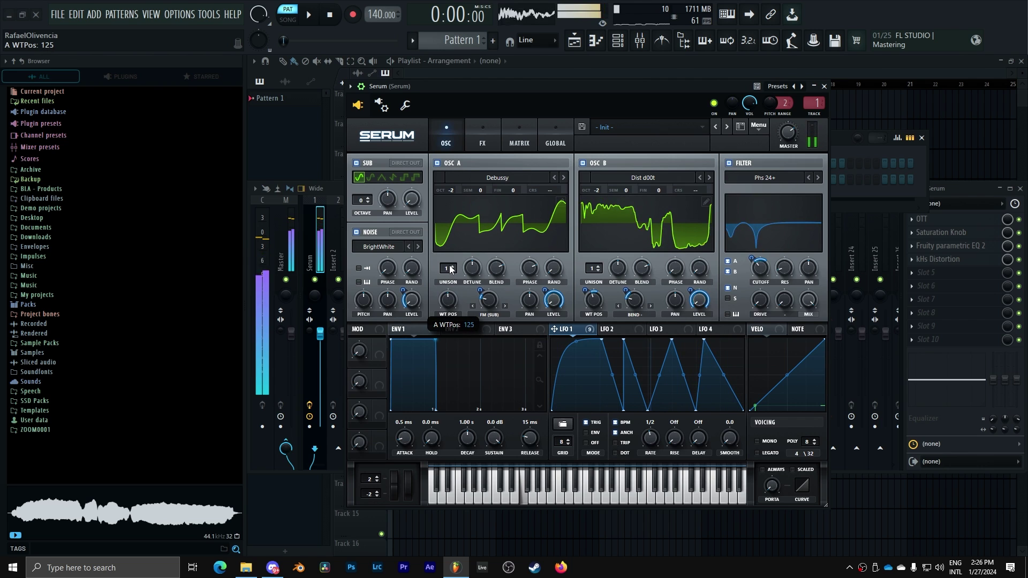
left_click_drag(450, 270, 451, 269)
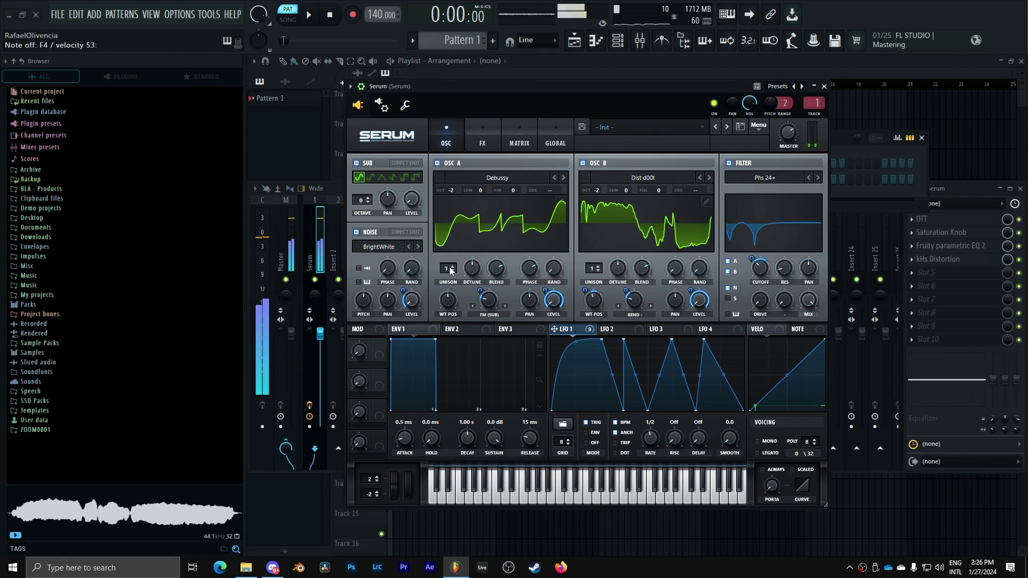